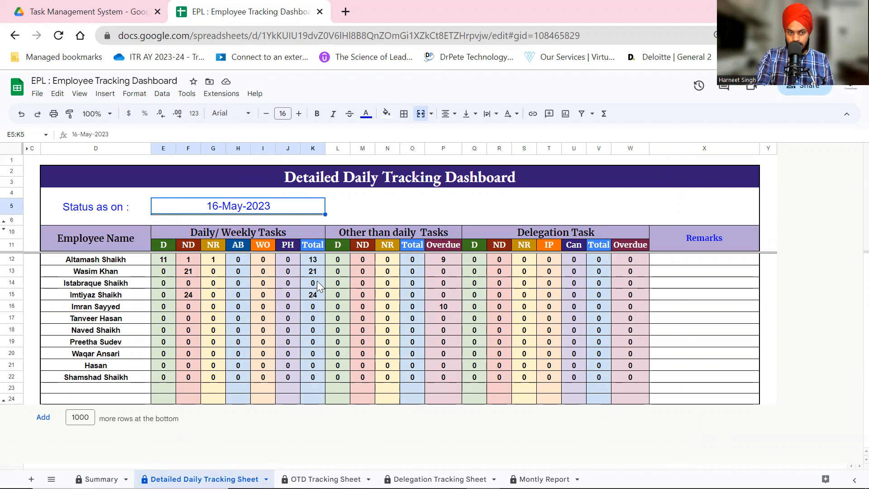
Step: Open the first employee's checklist from the Employee Checklist folder in Google Drive, keeping the EPL : Employee Tracking Dashboard in view
{"action": "left_click", "coordinate": [103, 11]}
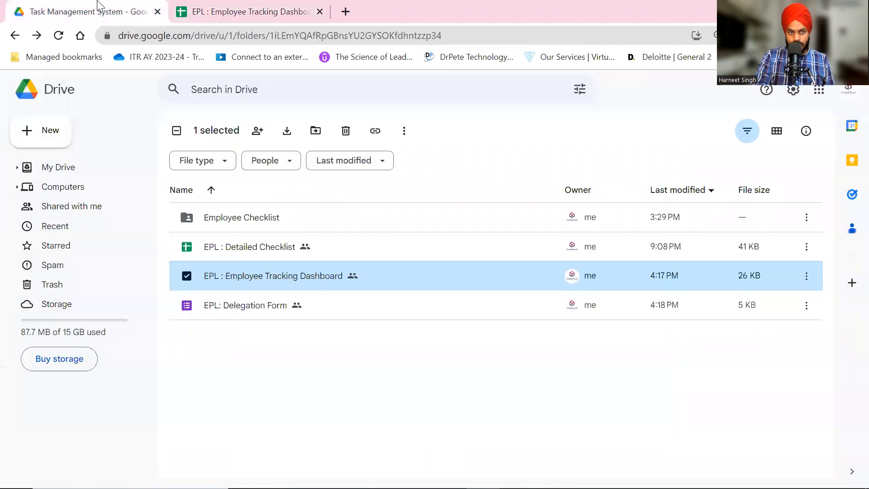
{"action": "double_click", "coordinate": [230, 217]}
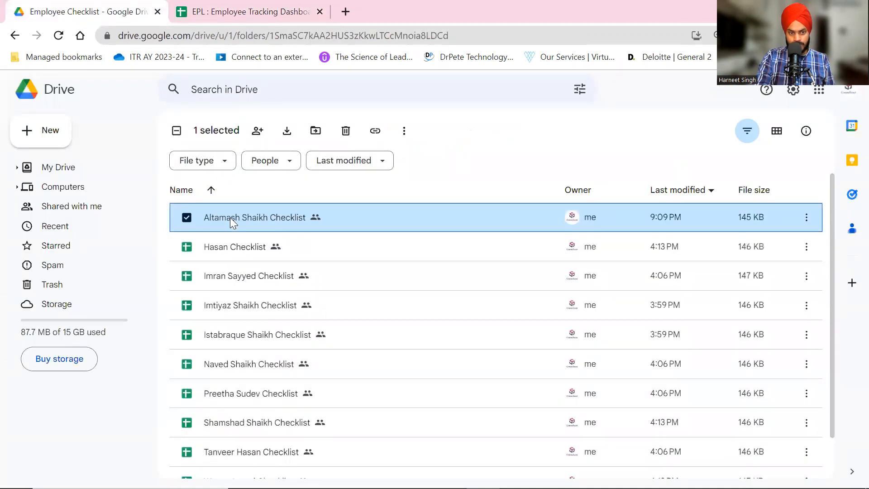
{"action": "double_click", "coordinate": [230, 217]}
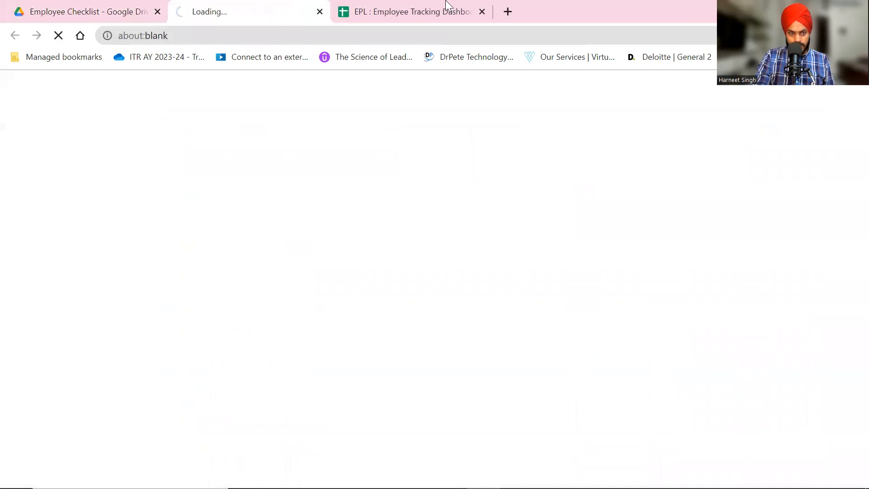
{"action": "left_click", "coordinate": [446, 10]}
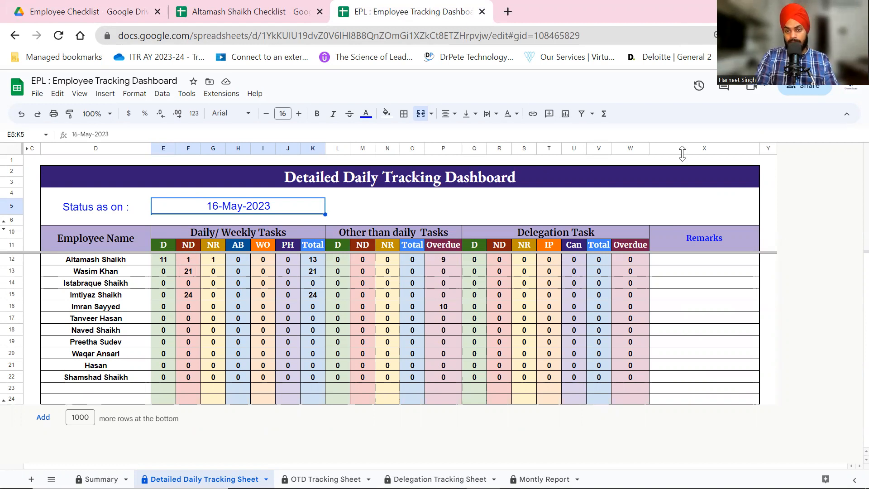
{"action": "left_click", "coordinate": [704, 259]}
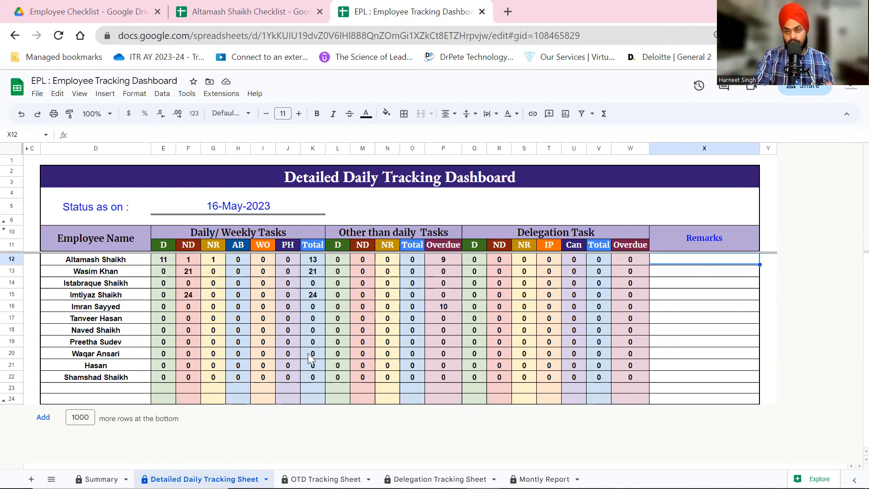
Step: Open the dashboard's Summary sheet and review its task status tables
{"action": "left_click", "coordinate": [100, 479]}
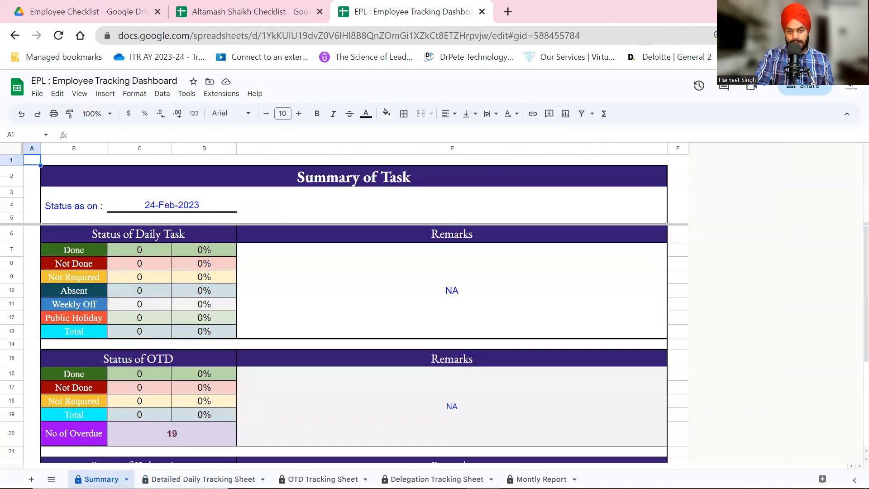
{"action": "scroll", "coordinate": [206, 395], "scroll_direction": "down", "scroll_amount": 3}
{"action": "scroll", "coordinate": [206, 397], "scroll_direction": "up", "scroll_amount": 5}
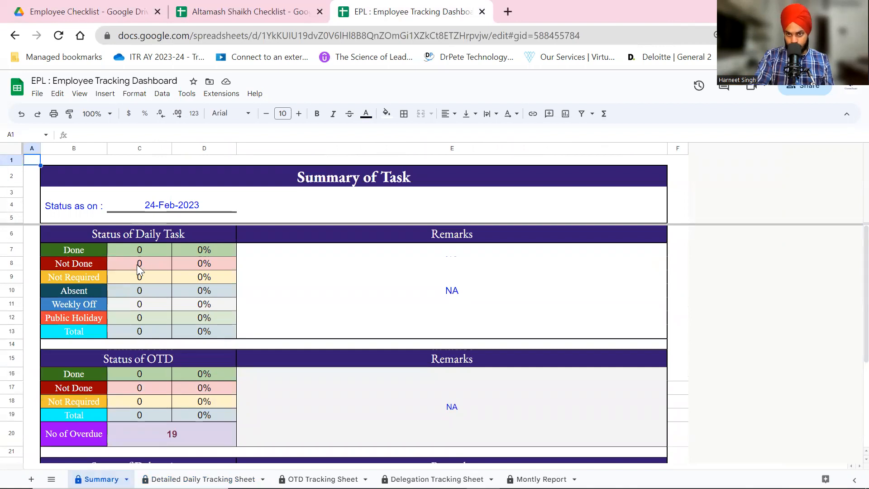
{"action": "left_click", "coordinate": [340, 286]}
Step: Set the status date on the Summary sheet to 16-Mar-2023
{"action": "double_click", "coordinate": [182, 206]}
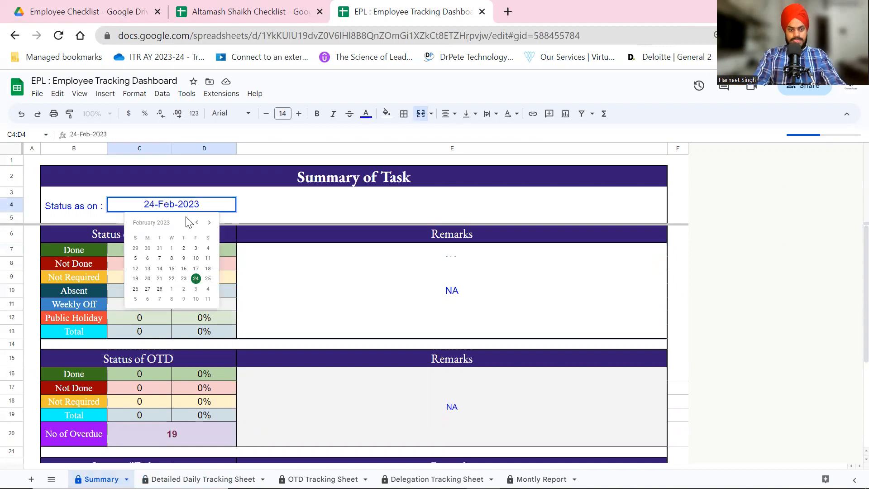
{"action": "left_click", "coordinate": [212, 223]}
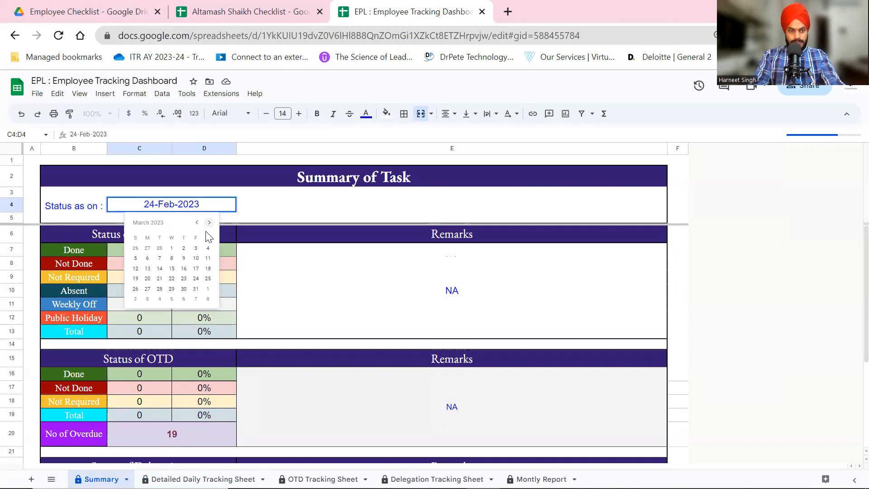
{"action": "left_click", "coordinate": [184, 268]}
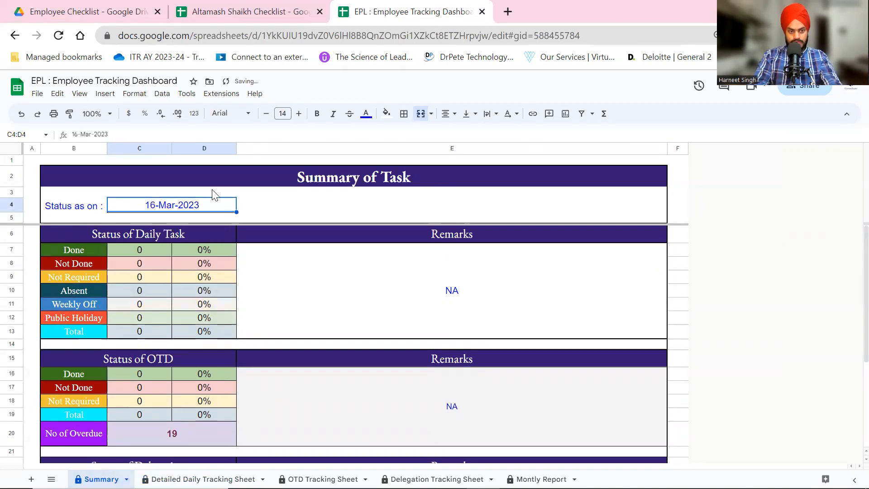
Step: Set the "Status as on" date of the Summary of Task to 16-May-2023
{"action": "double_click", "coordinate": [204, 205]}
{"action": "left_click", "coordinate": [209, 222]}
{"action": "left_click", "coordinate": [209, 223]}
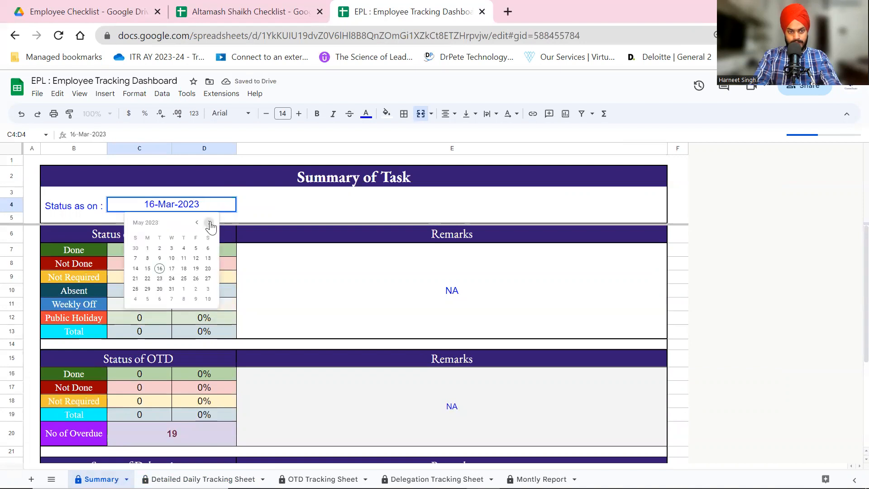
{"action": "left_click", "coordinate": [160, 269]}
{"action": "left_click", "coordinate": [313, 270]}
Step: Replace the Status of Daily Task remark with the employee's name followed by "- Bill"
{"action": "double_click", "coordinate": [413, 288]}
{"action": "key", "text": "BackSpace"}
{"action": "key", "text": "BackSpace"}
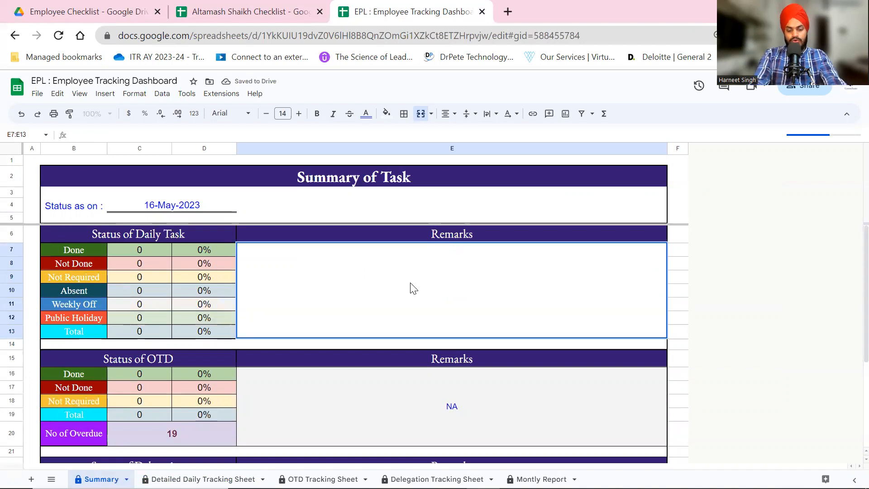
{"action": "type", "text": "Shaikh"}
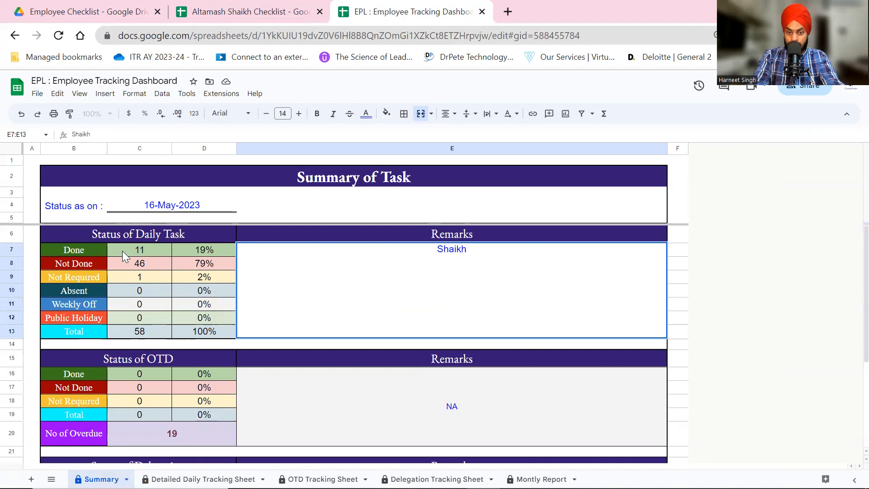
{"action": "type", "text": "ji "}
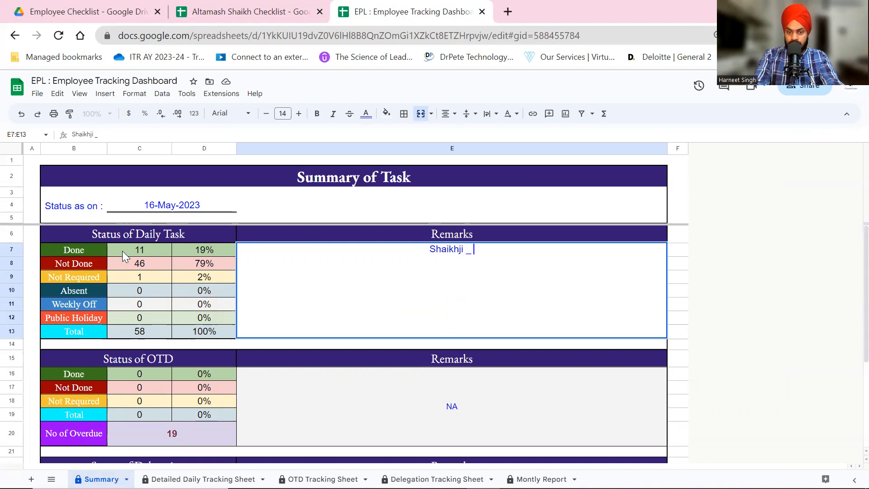
{"action": "type", "text": " - Bill"}
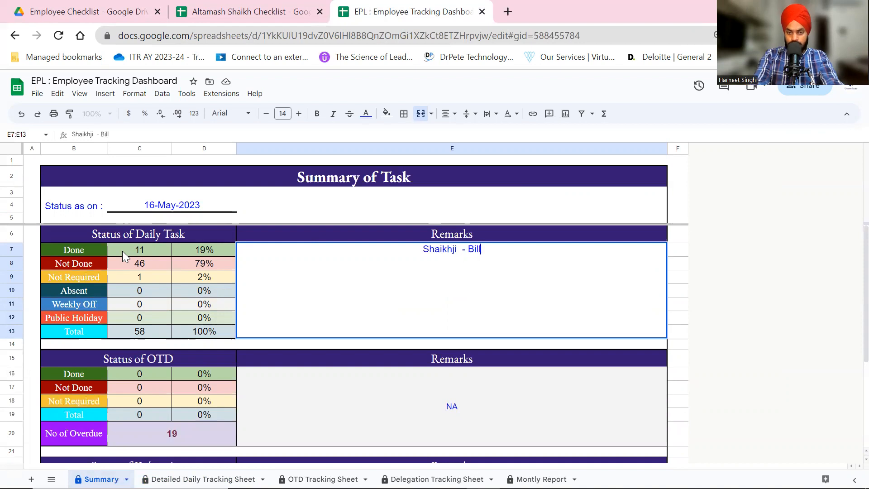
{"action": "key", "text": "Return"}
{"action": "key", "text": "Return"}
{"action": "key", "text": "alt+Return"}
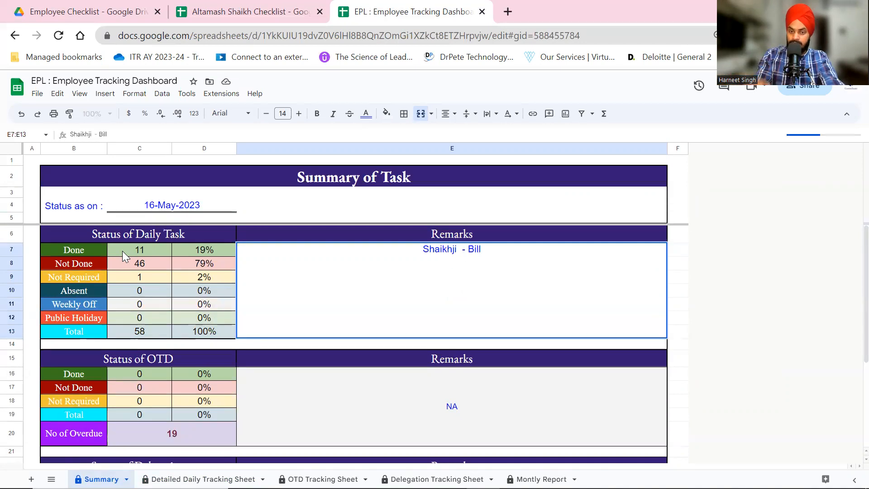
{"action": "key", "text": "Escape"}
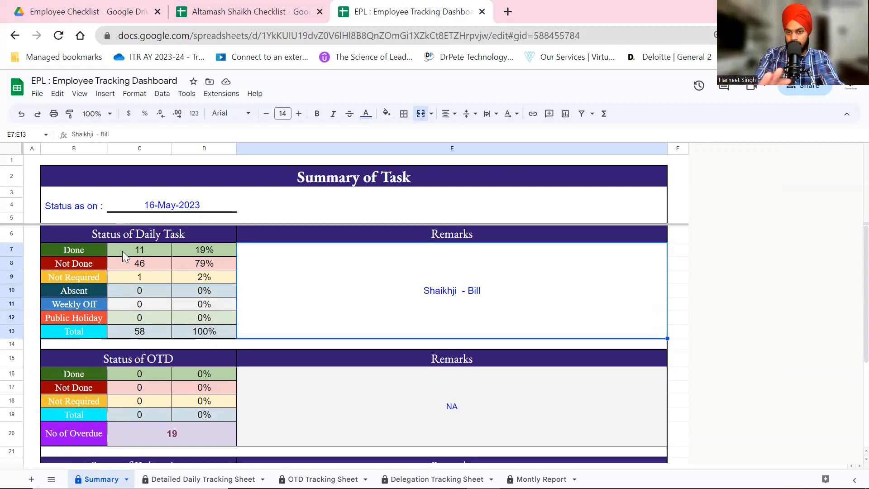
{"action": "scroll", "coordinate": [290, 209], "scroll_direction": "down", "scroll_amount": 3}
{"action": "scroll", "coordinate": [290, 208], "scroll_direction": "up", "scroll_amount": 3}
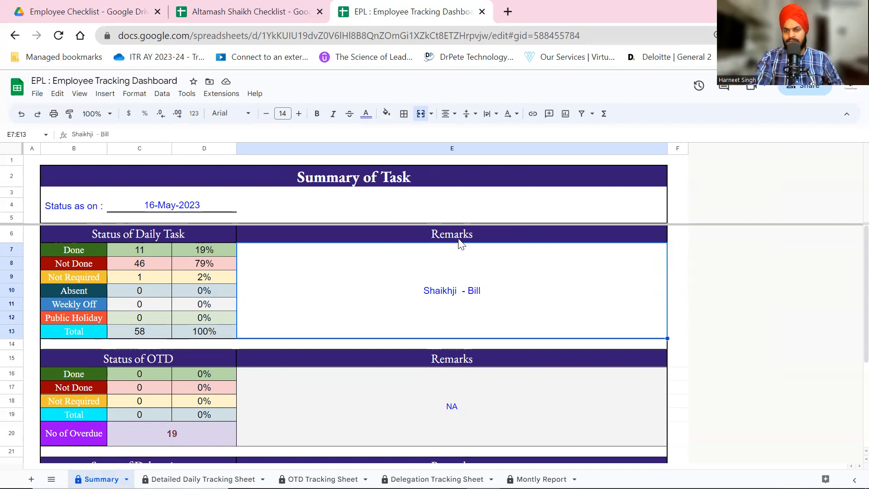
{"action": "scroll", "coordinate": [462, 341], "scroll_direction": "down", "scroll_amount": 3}
{"action": "scroll", "coordinate": [462, 340], "scroll_direction": "up", "scroll_amount": 3}
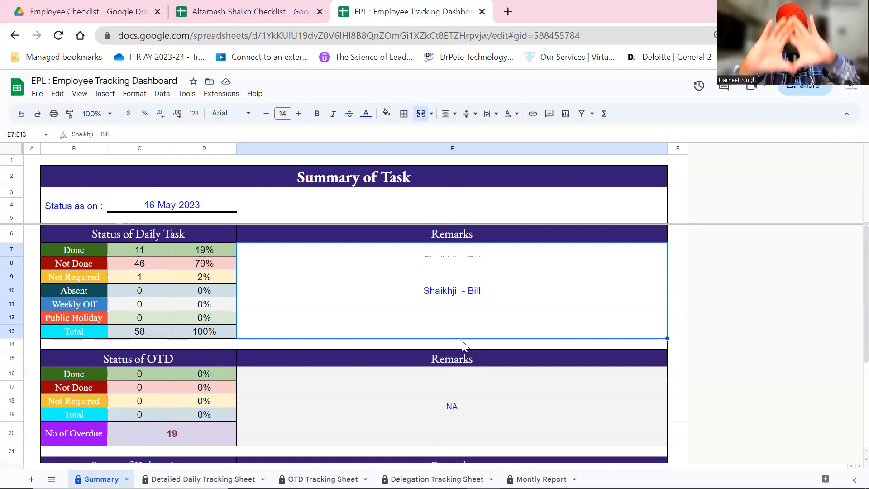
Step: Open the OTD Tracking Sheet and examine the status and overdue days of the listed tasks
{"action": "left_click", "coordinate": [323, 479]}
{"action": "key", "text": "ctrl+Page_Up"}
{"action": "key", "text": "ctrl+Page_Up"}
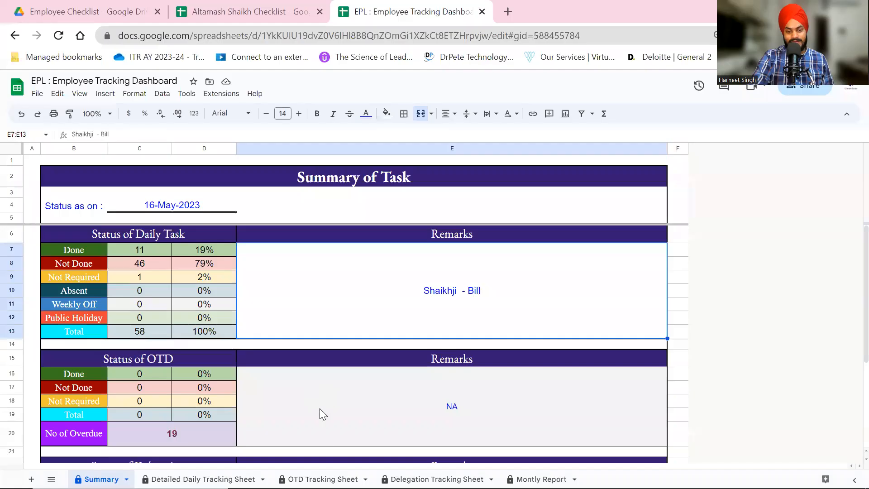
{"action": "key", "text": "ctrl+shift+Page_Down"}
{"action": "key", "text": "ctrl+shift+Page_Down"}
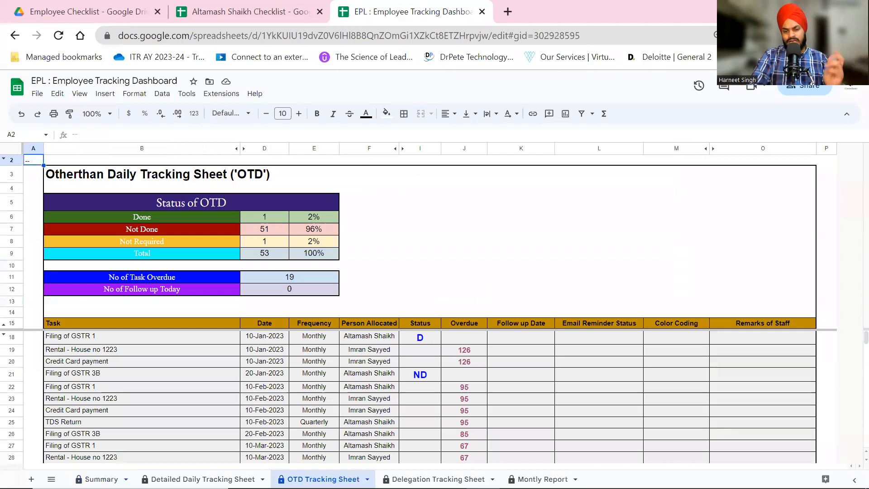
{"action": "scroll", "coordinate": [418, 422], "scroll_direction": "down", "scroll_amount": 3}
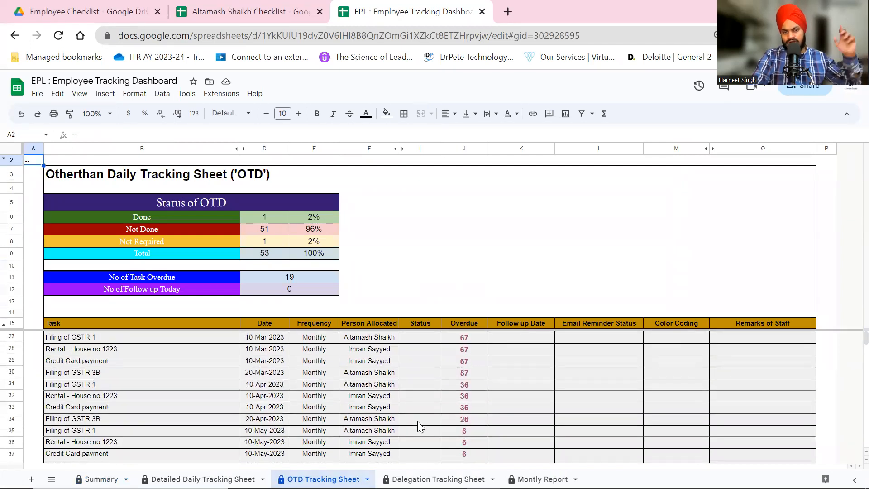
{"action": "scroll", "coordinate": [418, 421], "scroll_direction": "up", "scroll_amount": 3}
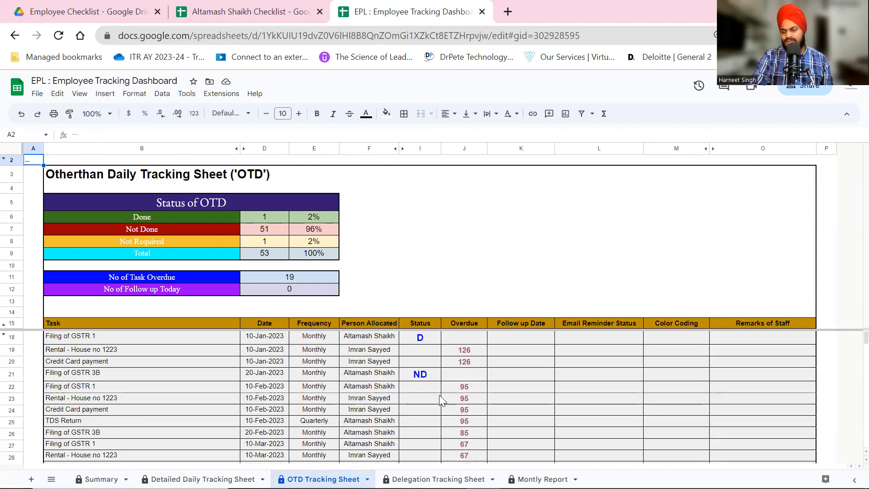
{"action": "left_click", "coordinate": [439, 396]}
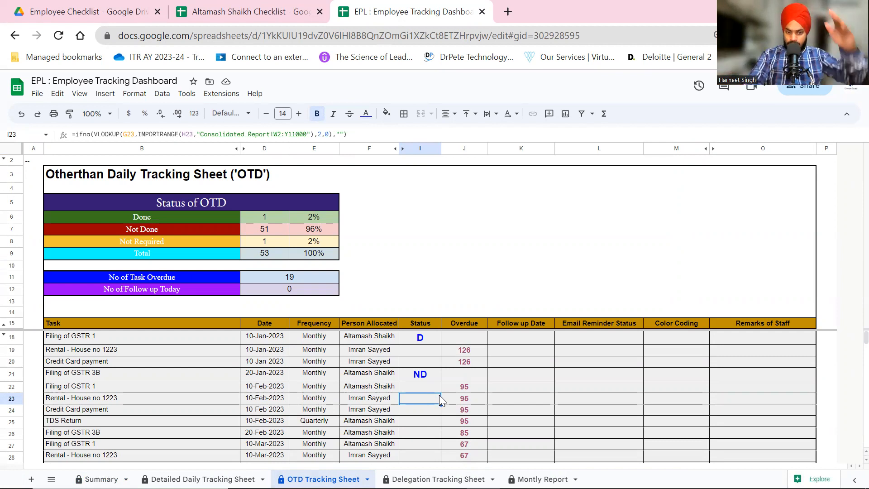
{"action": "scroll", "coordinate": [440, 395], "scroll_direction": "down", "scroll_amount": 5}
{"action": "scroll", "coordinate": [435, 395], "scroll_direction": "up", "scroll_amount": 5}
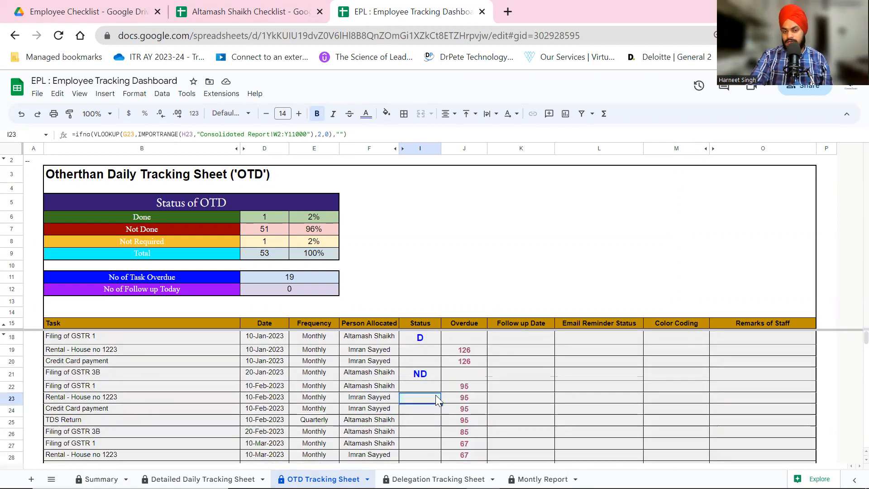
{"action": "scroll", "coordinate": [445, 414], "scroll_direction": "down", "scroll_amount": 1}
{"action": "scroll", "coordinate": [446, 414], "scroll_direction": "down", "scroll_amount": 9}
{"action": "scroll", "coordinate": [445, 415], "scroll_direction": "up", "scroll_amount": 7}
Step: Compare the electricity bill task on the Delegation Tracking Sheet with its entry on the Delegation sheet of the employee's checklist
{"action": "left_click", "coordinate": [438, 479]}
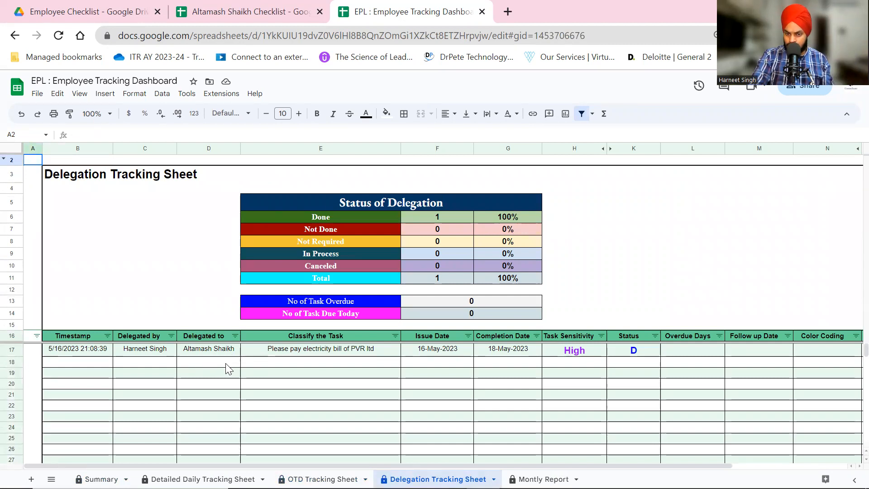
{"action": "left_click", "coordinate": [215, 4]}
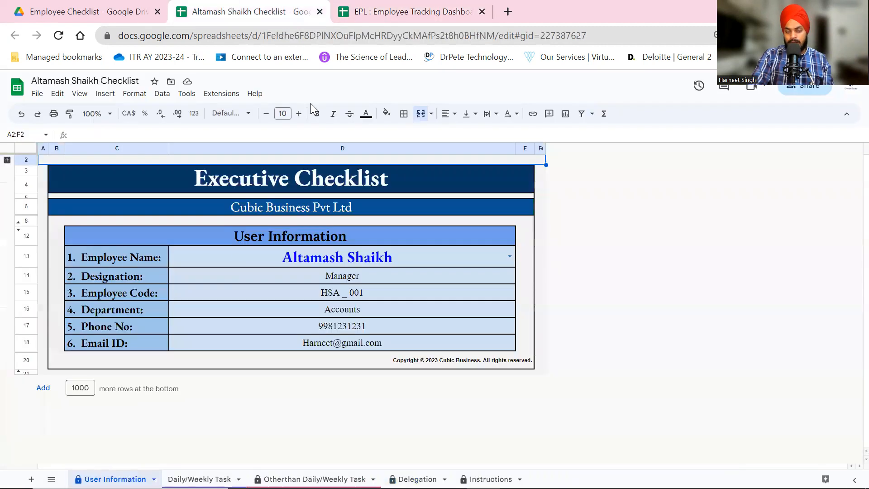
{"action": "left_click", "coordinate": [417, 479]}
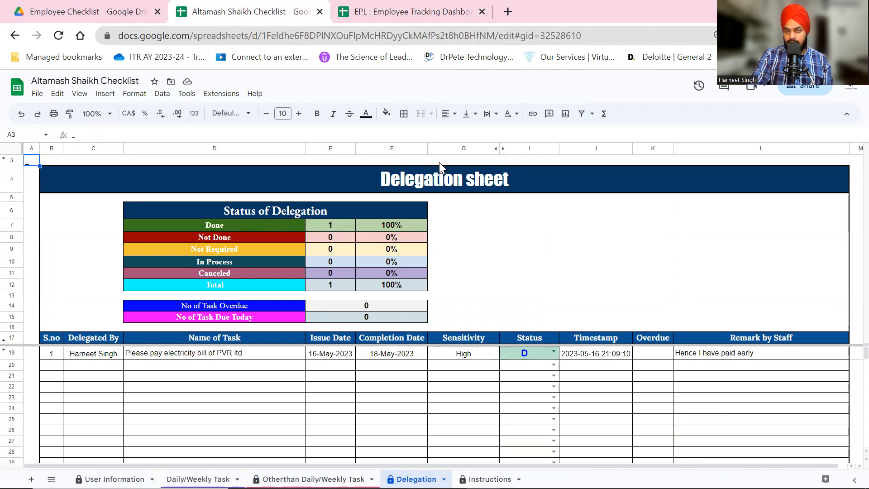
{"action": "left_click", "coordinate": [408, 11]}
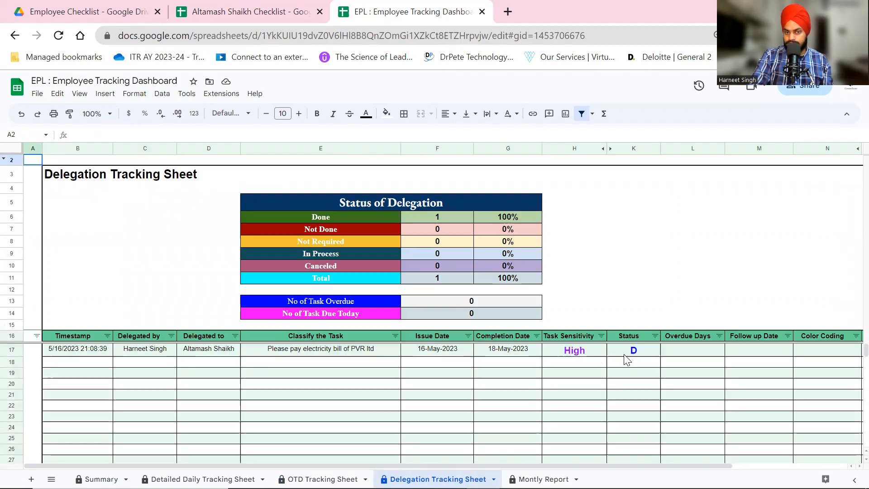
Step: On the Delegation sheet of the employee's checklist, set the electricity bill task's status to Canceled
{"action": "left_click", "coordinate": [290, 11]}
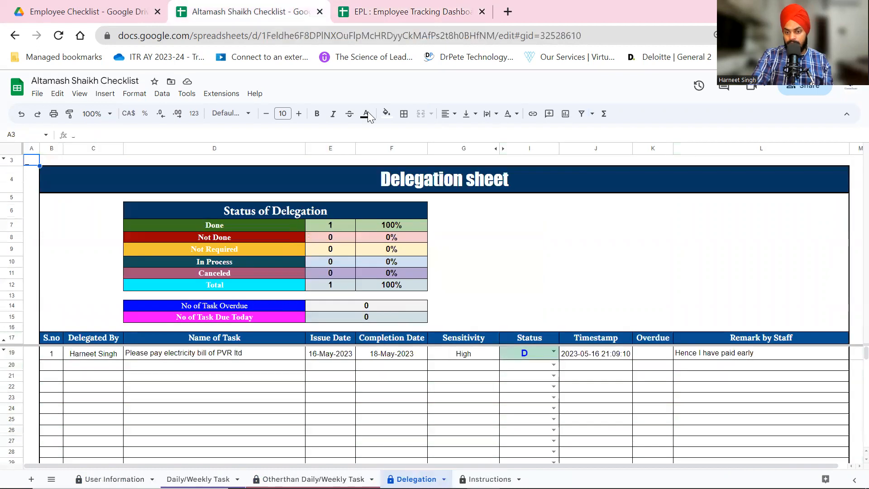
{"action": "left_click", "coordinate": [551, 352]}
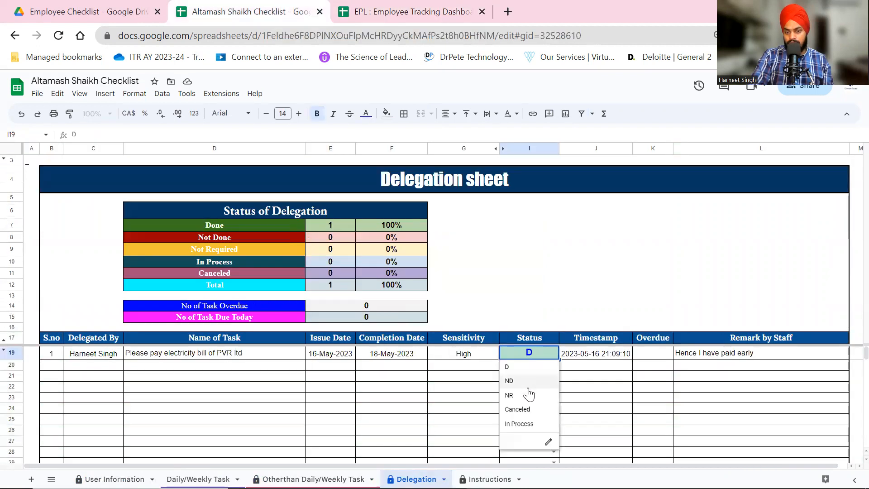
{"action": "left_click", "coordinate": [525, 395]}
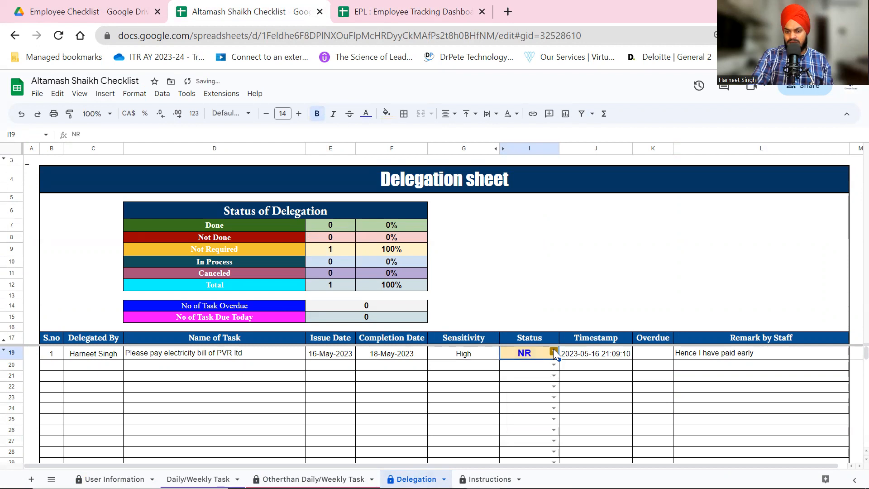
{"action": "left_click", "coordinate": [553, 351]}
{"action": "left_click", "coordinate": [535, 409]}
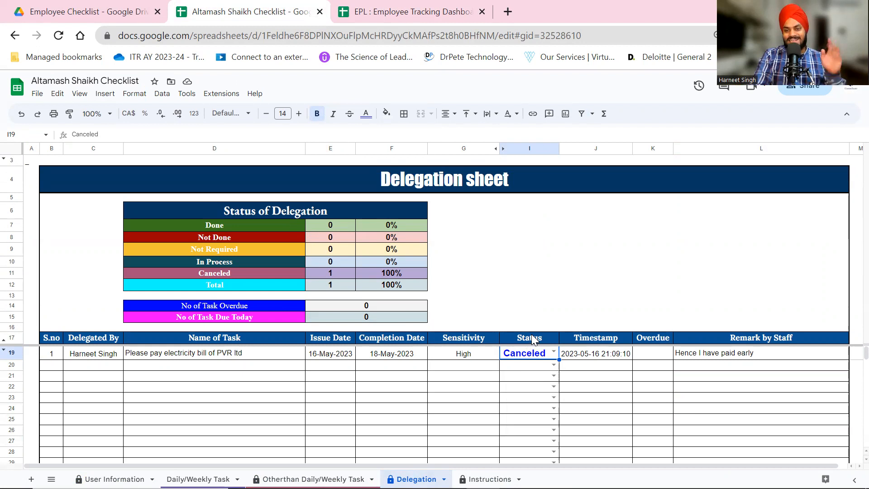
Step: Check the electricity bill task's row on the dashboard's Delegation Tracking Sheet, through to the Remarks of Staff column
{"action": "left_click", "coordinate": [374, 7]}
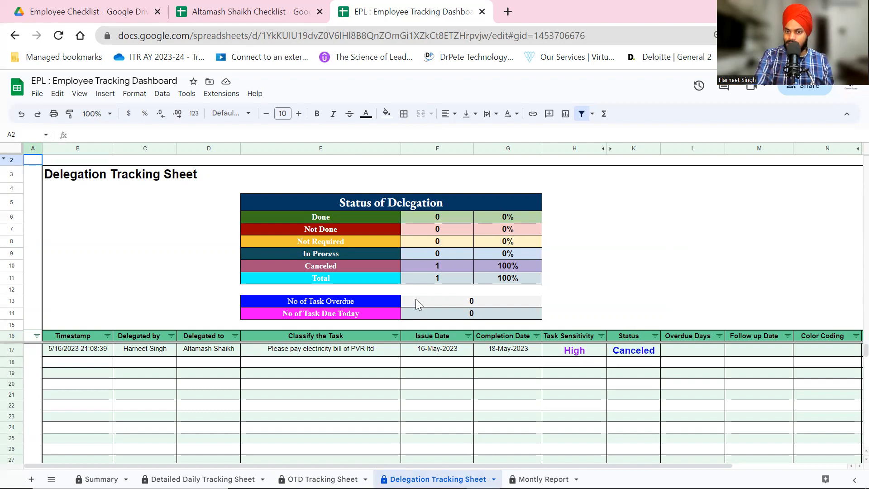
{"action": "scroll", "coordinate": [731, 460], "scroll_direction": "right", "scroll_amount": 3}
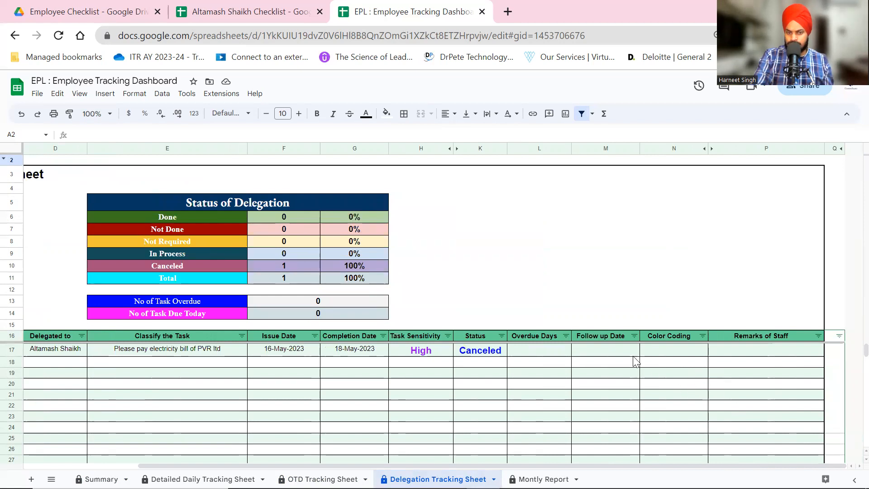
Step: Compare the canceled electricity bill task on the Delegation Tracking Sheet with its entry on the employee checklist's Delegation sheet
{"action": "scroll", "coordinate": [637, 361], "scroll_direction": "left", "scroll_amount": 3}
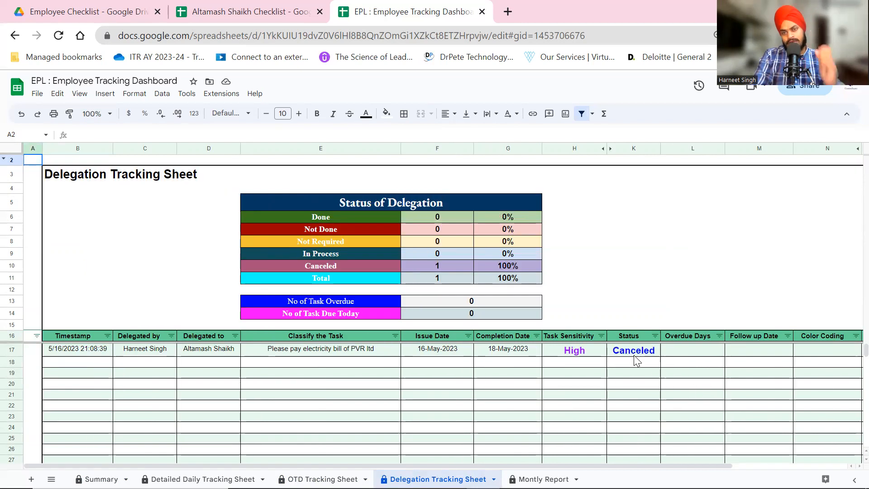
{"action": "left_click", "coordinate": [283, 6]}
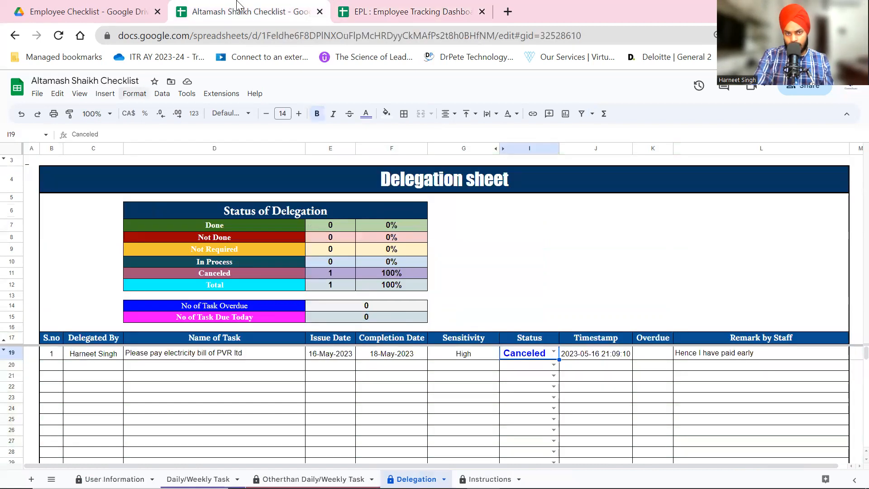
{"action": "left_click", "coordinate": [408, 6]}
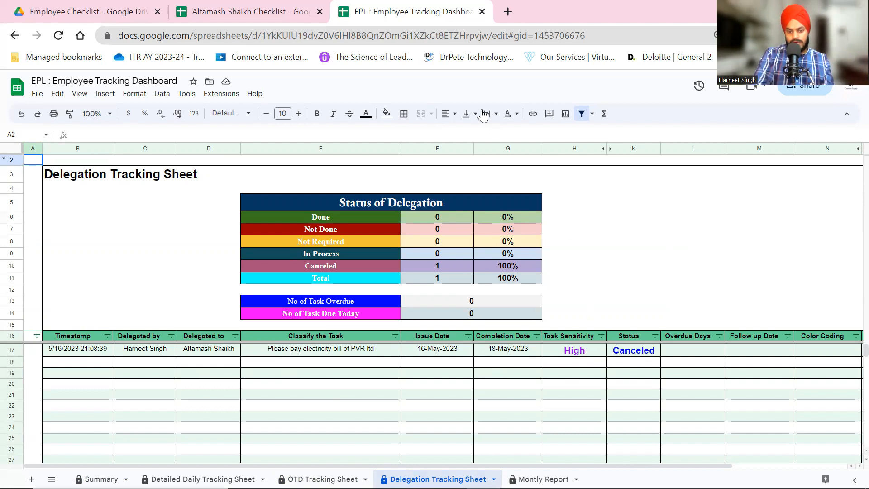
Step: On the Montly Report sheet, select the first listed employee and the month May, and check the report down to Feedback of the Month
{"action": "left_click", "coordinate": [541, 480]}
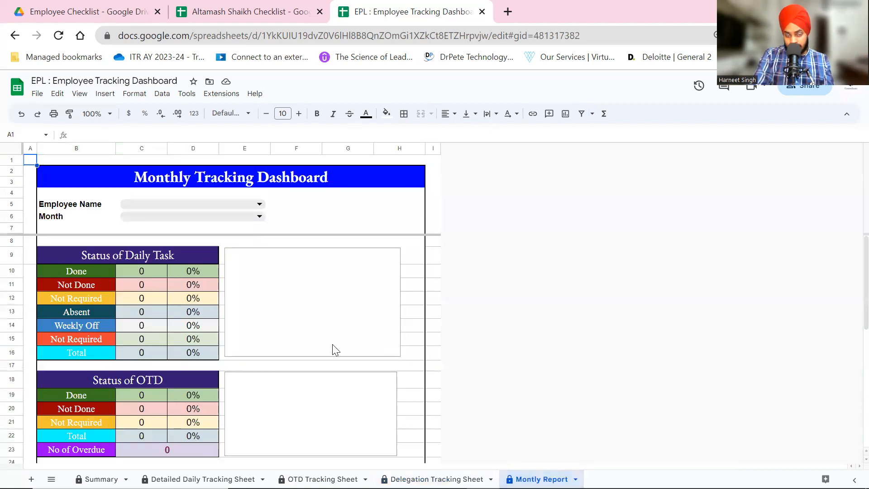
{"action": "scroll", "coordinate": [335, 350], "scroll_direction": "down", "scroll_amount": 5}
{"action": "scroll", "coordinate": [330, 408], "scroll_direction": "up", "scroll_amount": 5}
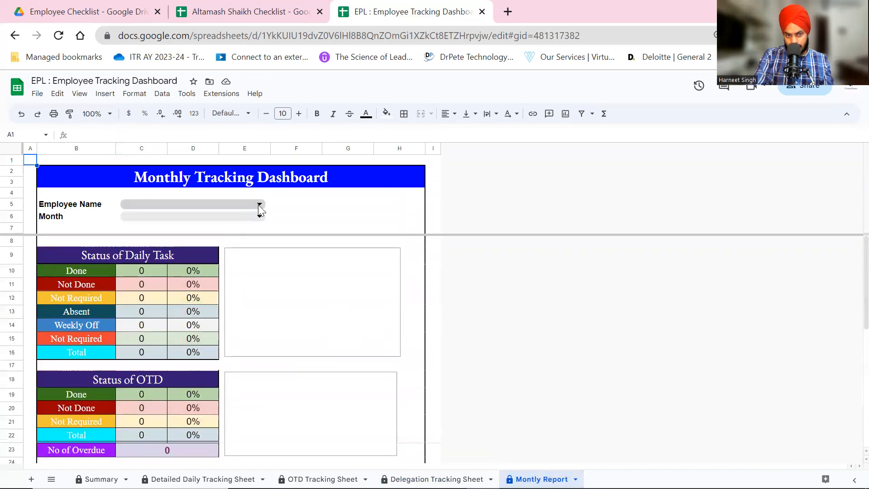
{"action": "left_click", "coordinate": [259, 206]}
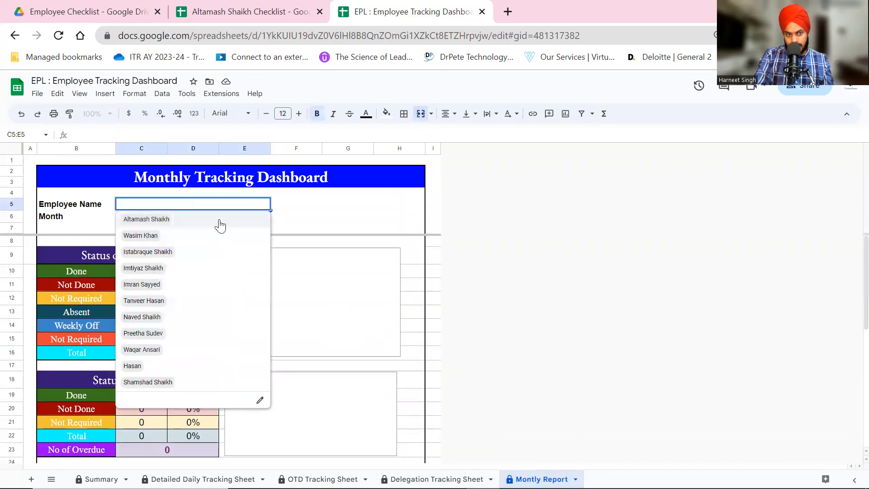
{"action": "left_click", "coordinate": [219, 219]}
{"action": "left_click", "coordinate": [226, 219]}
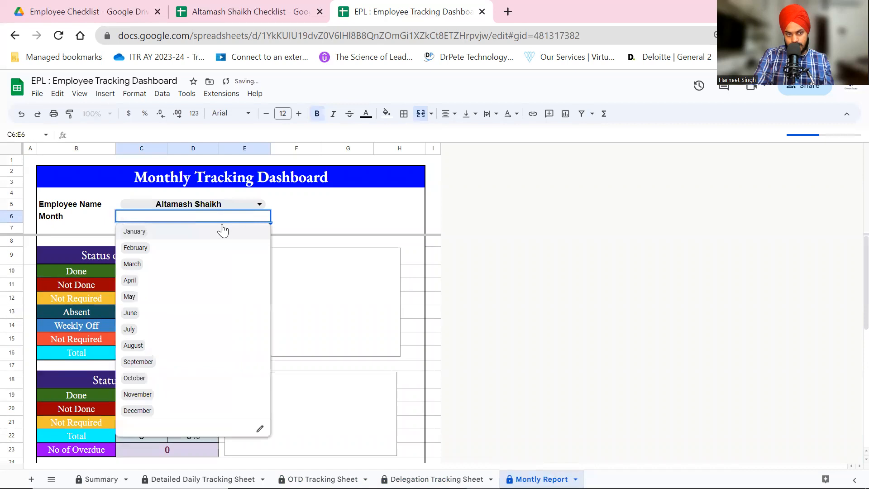
{"action": "left_click", "coordinate": [196, 280]}
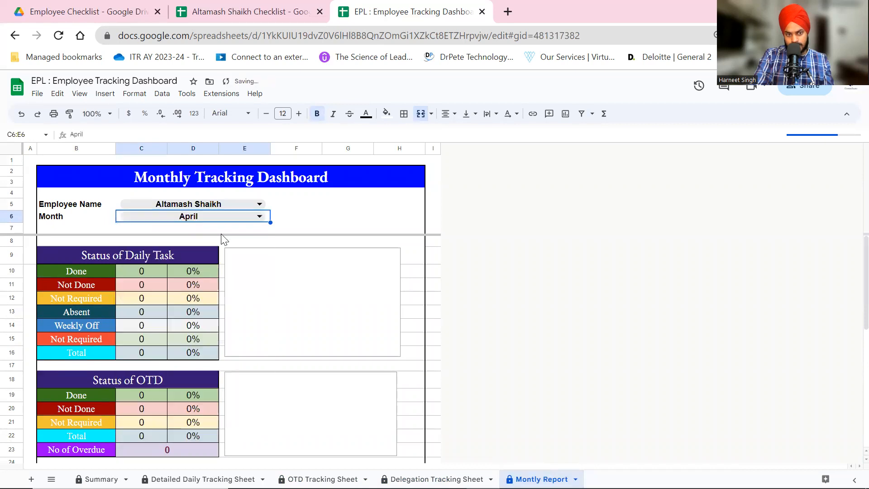
{"action": "left_click", "coordinate": [233, 223]}
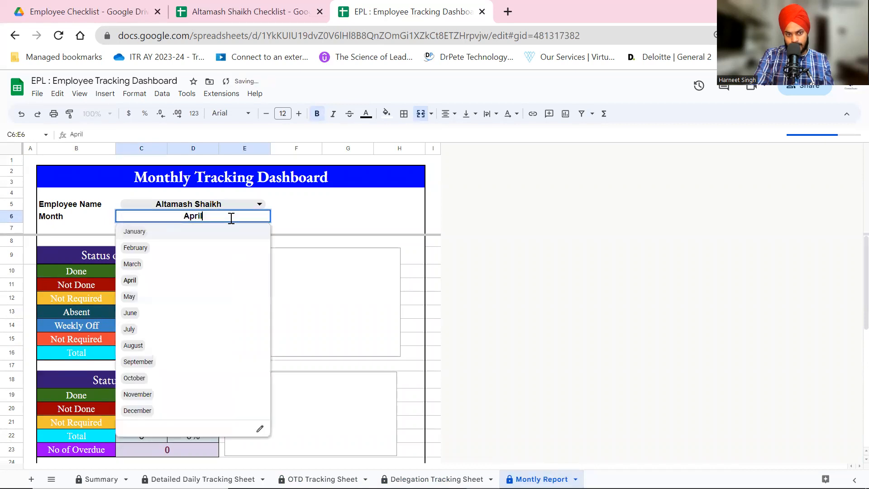
{"action": "left_click", "coordinate": [188, 295]}
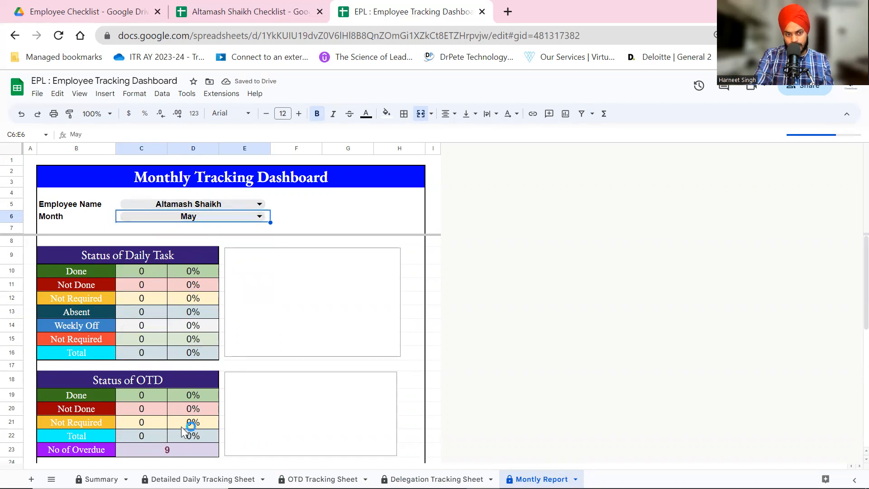
{"action": "scroll", "coordinate": [185, 429], "scroll_direction": "down", "scroll_amount": 7}
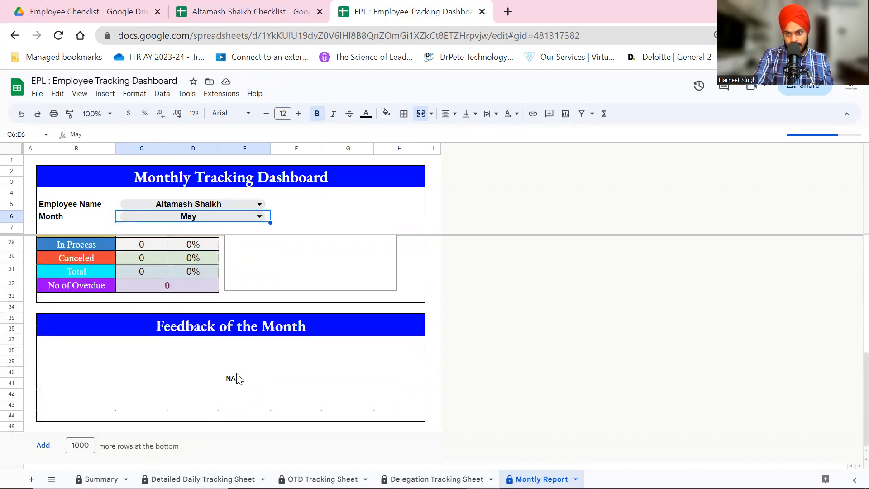
{"action": "left_click", "coordinate": [215, 343]}
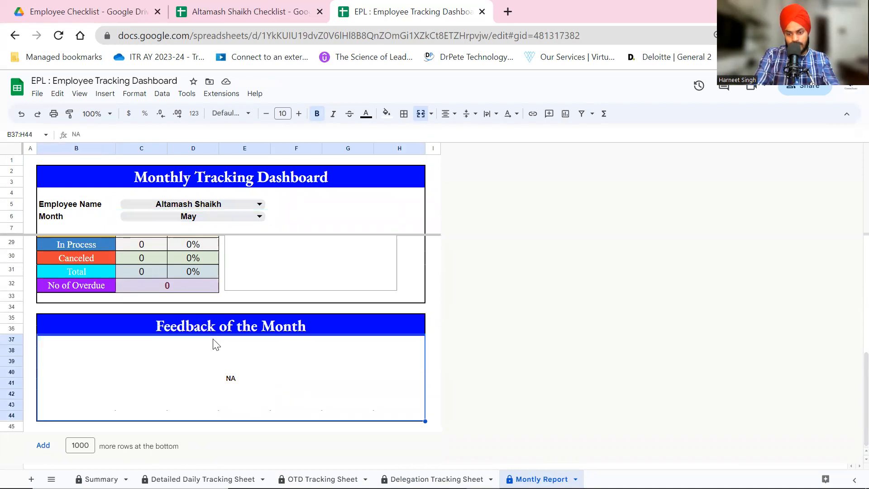
{"action": "key", "text": "ctrl+p"}
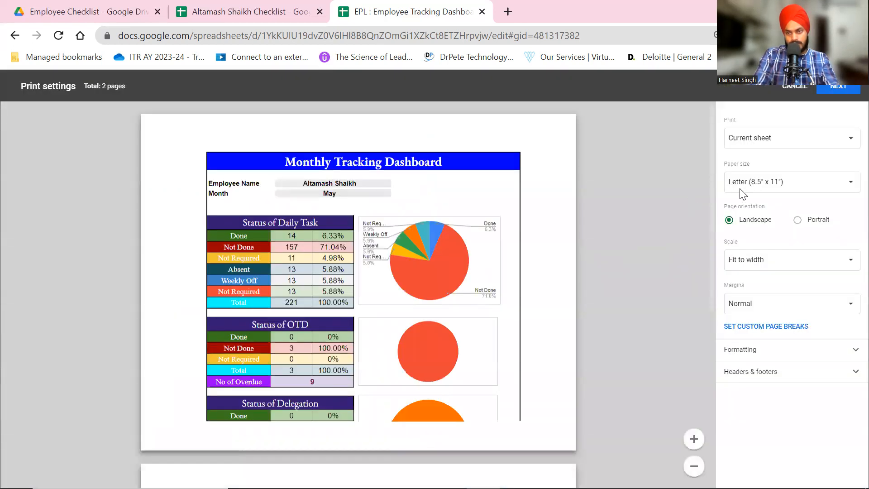
{"action": "left_click", "coordinate": [792, 138]}
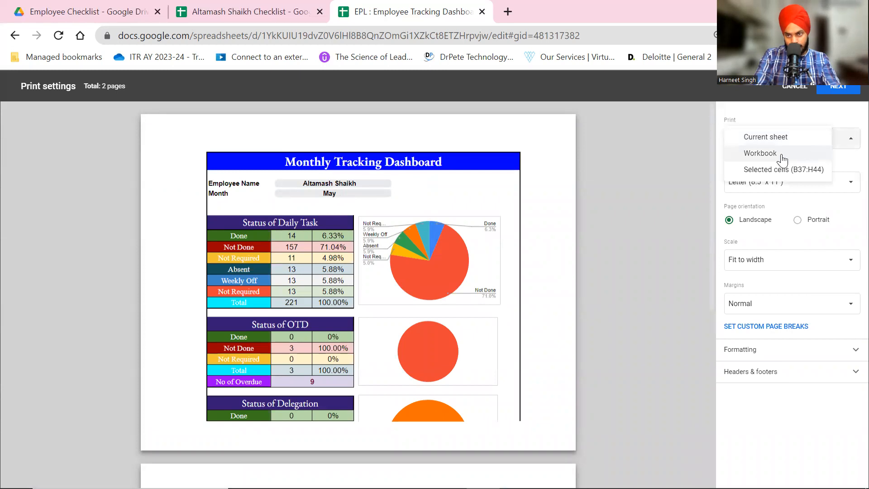
{"action": "left_click", "coordinate": [689, 176]}
{"action": "left_click", "coordinate": [791, 183]}
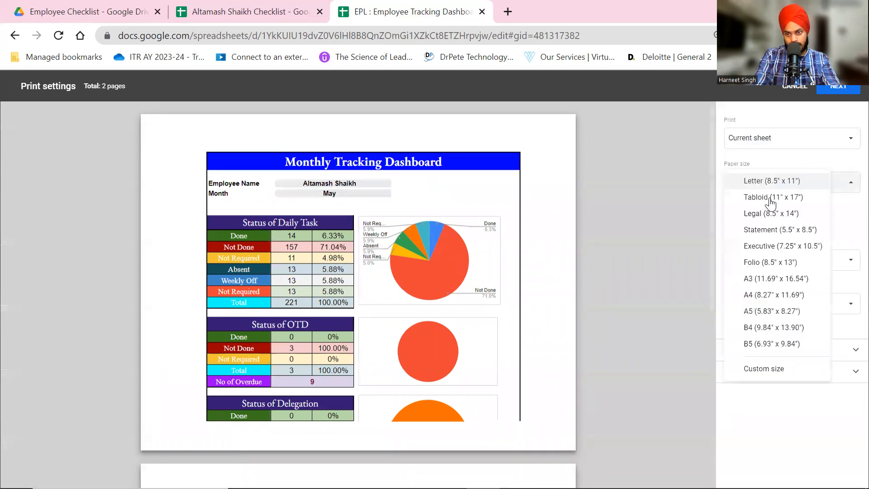
{"action": "left_click", "coordinate": [696, 198]}
{"action": "left_click", "coordinate": [742, 139]}
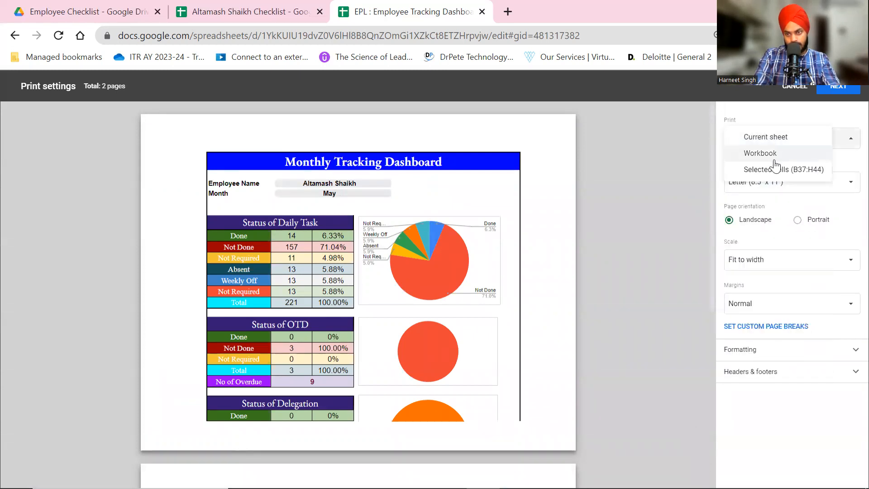
{"action": "left_click", "coordinate": [774, 154]}
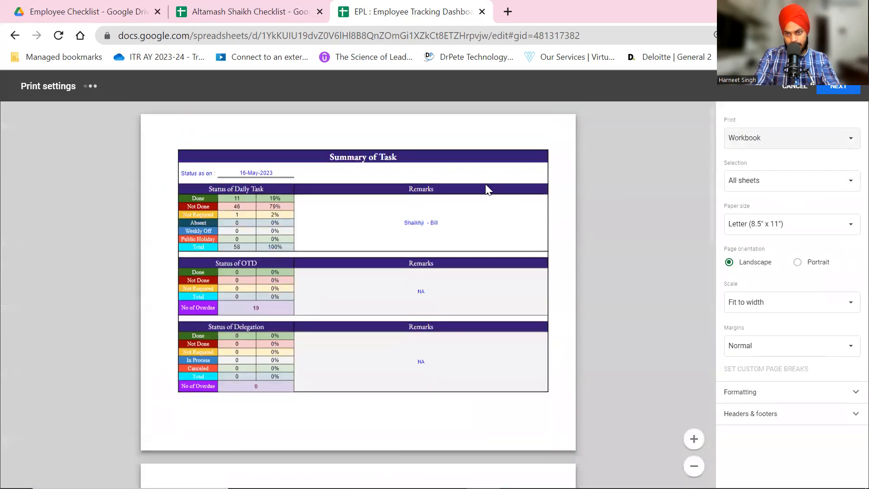
{"action": "scroll", "coordinate": [446, 272], "scroll_direction": "down", "scroll_amount": 14}
{"action": "scroll", "coordinate": [446, 271], "scroll_direction": "down", "scroll_amount": 15}
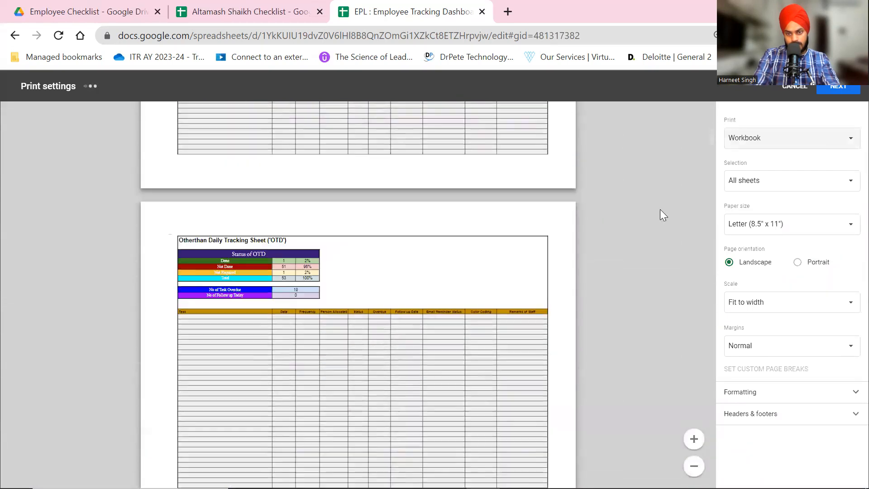
{"action": "scroll", "coordinate": [664, 203], "scroll_direction": "down", "scroll_amount": 4}
{"action": "left_click_drag", "start_coordinate": [712, 280], "coordinate": [723, 488]}
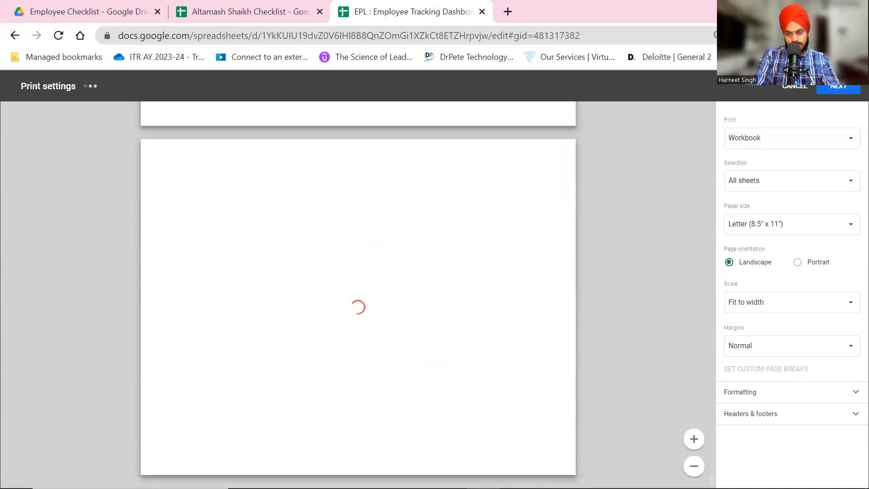
{"action": "left_click", "coordinate": [841, 139]}
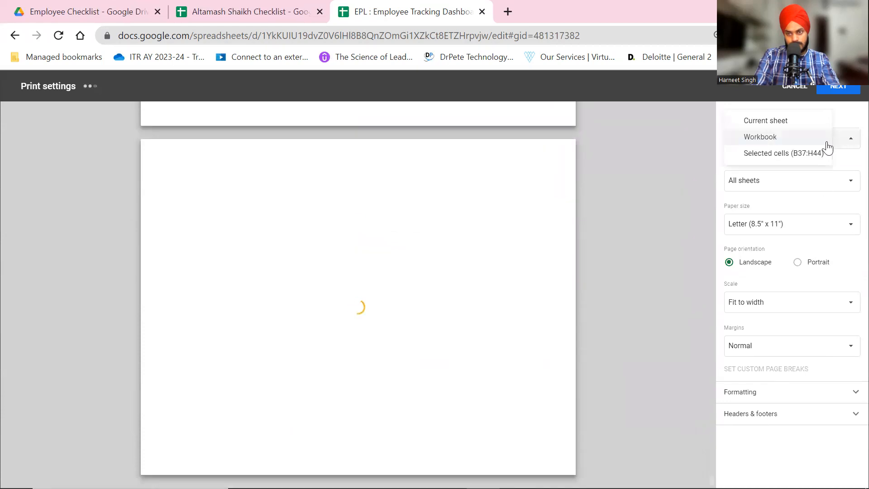
{"action": "left_click", "coordinate": [802, 154]}
{"action": "key", "text": "Escape"}
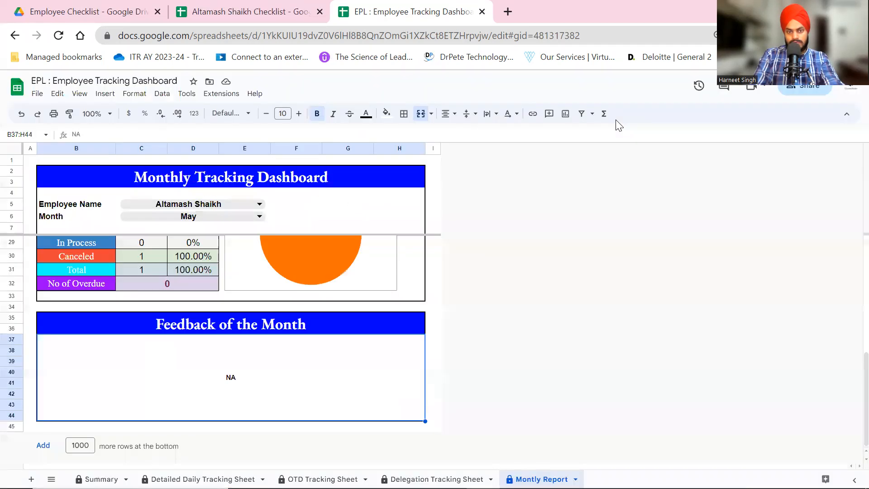
Step: Select the whole Monthly Tracking Dashboard from its title through the Feedback of the Month section, range B2:H44
{"action": "left_click", "coordinate": [214, 170]}
{"action": "key", "text": "ctrl+shift+Down"}
{"action": "key", "text": "ctrl+shift+Down"}
{"action": "key", "text": "ctrl+shift+Down"}
{"action": "key", "text": "ctrl+shift+Down"}
{"action": "key", "text": "ctrl+shift+Down"}
{"action": "key", "text": "ctrl+shift+Down"}
{"action": "key", "text": "ctrl+shift+Down"}
{"action": "key", "text": "ctrl+shift+Down"}
{"action": "key", "text": "ctrl+shift+Down"}
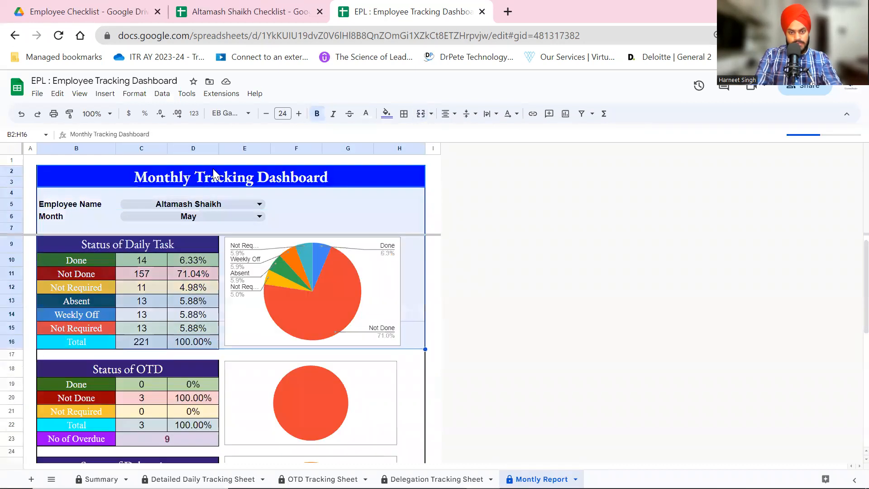
{"action": "key", "text": "ctrl+shift+Down"}
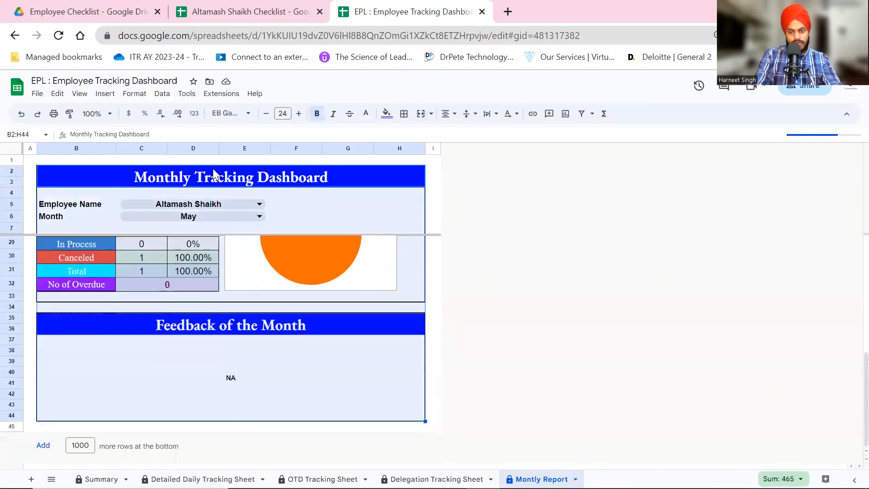
Step: Set up printing of the selected cells B2:H44 on A4 paper in portrait orientation, scaled to fit the height
{"action": "key", "text": "ctrl+p"}
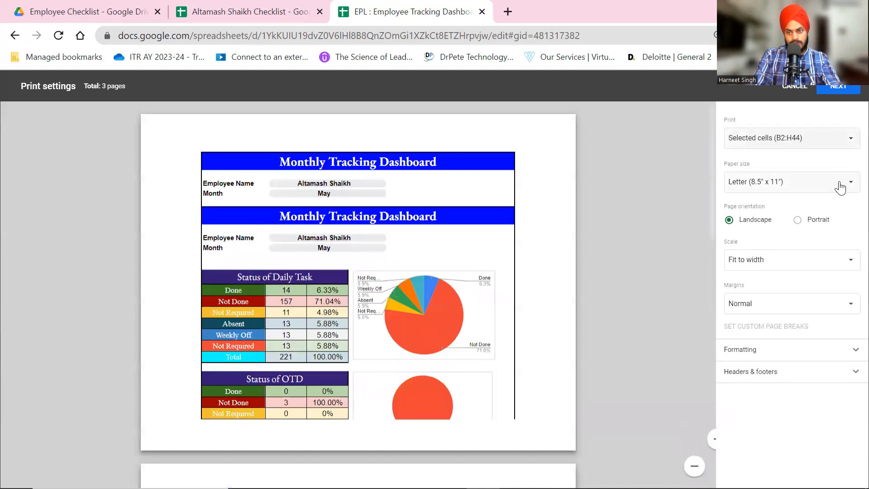
{"action": "left_click", "coordinate": [844, 183]}
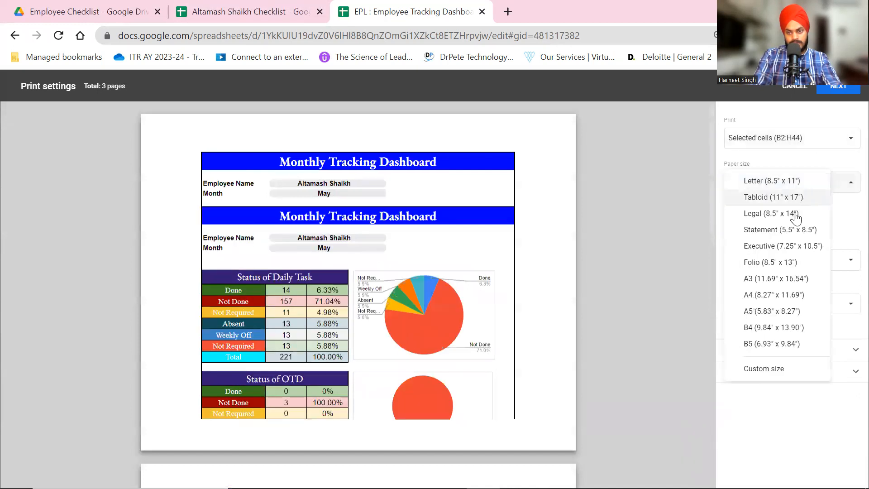
{"action": "left_click", "coordinate": [766, 295]}
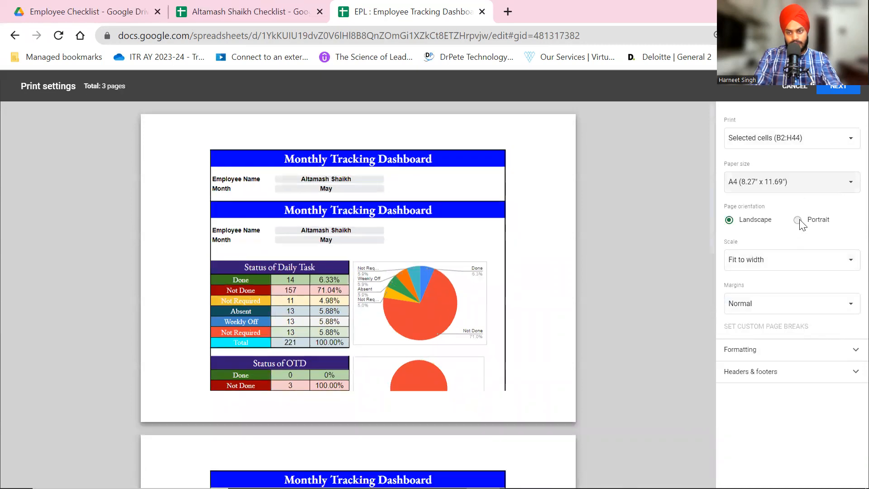
{"action": "left_click", "coordinate": [798, 221]}
{"action": "scroll", "coordinate": [553, 334], "scroll_direction": "down", "scroll_amount": 5}
{"action": "scroll", "coordinate": [558, 334], "scroll_direction": "up", "scroll_amount": 3}
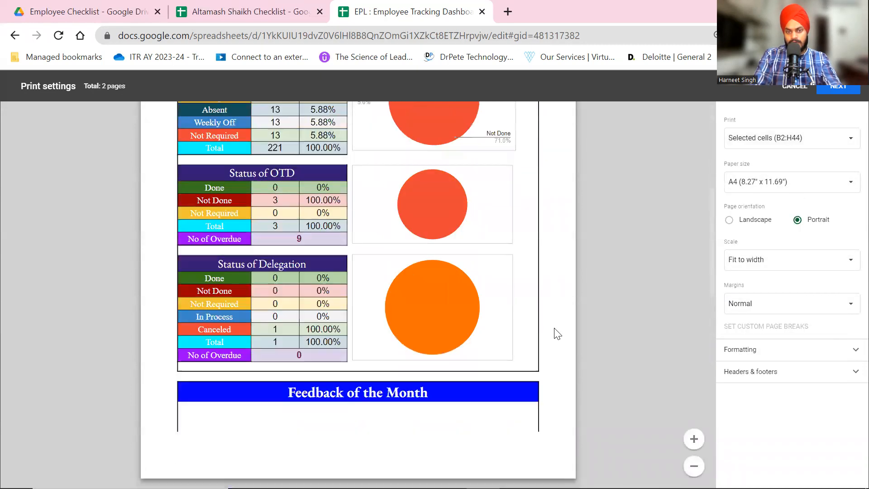
{"action": "scroll", "coordinate": [557, 334], "scroll_direction": "up", "scroll_amount": 4}
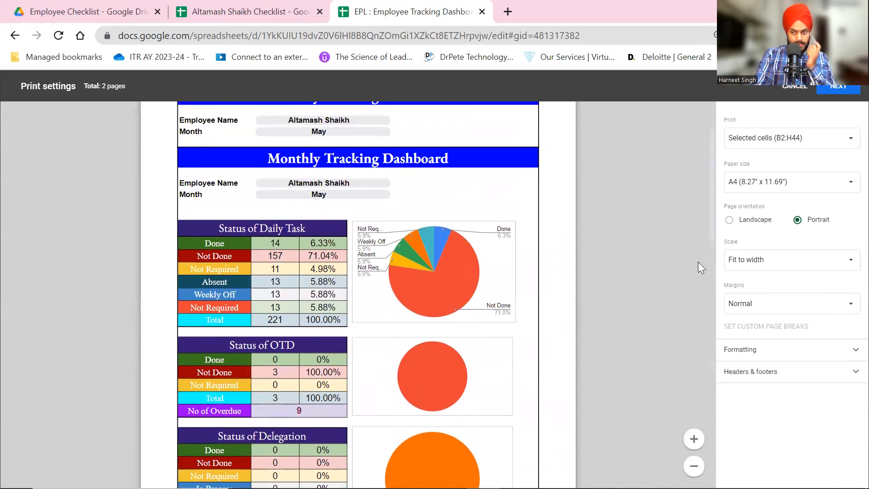
{"action": "left_click", "coordinate": [752, 260]}
{"action": "left_click", "coordinate": [762, 274]}
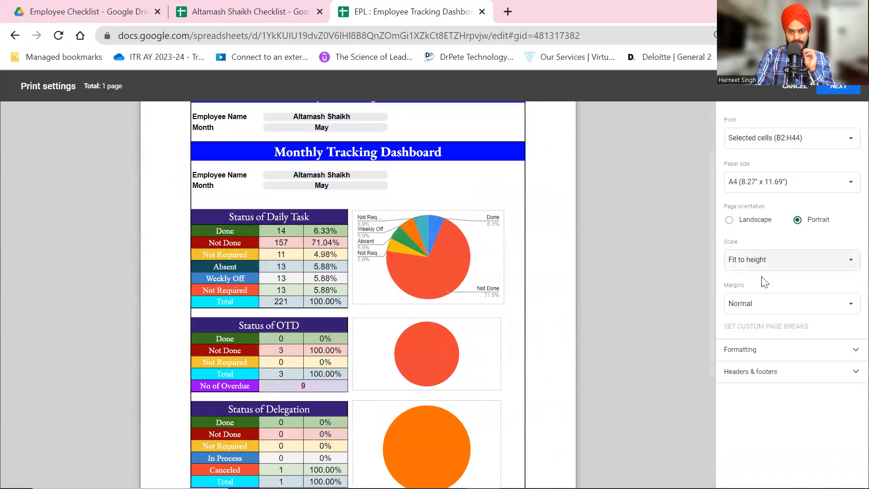
Step: Examine the print preview of the monthly report, from the status tables and pie charts to the Feedback of the Month section
{"action": "scroll", "coordinate": [617, 346], "scroll_direction": "down", "scroll_amount": 4}
{"action": "scroll", "coordinate": [616, 344], "scroll_direction": "up", "scroll_amount": 5}
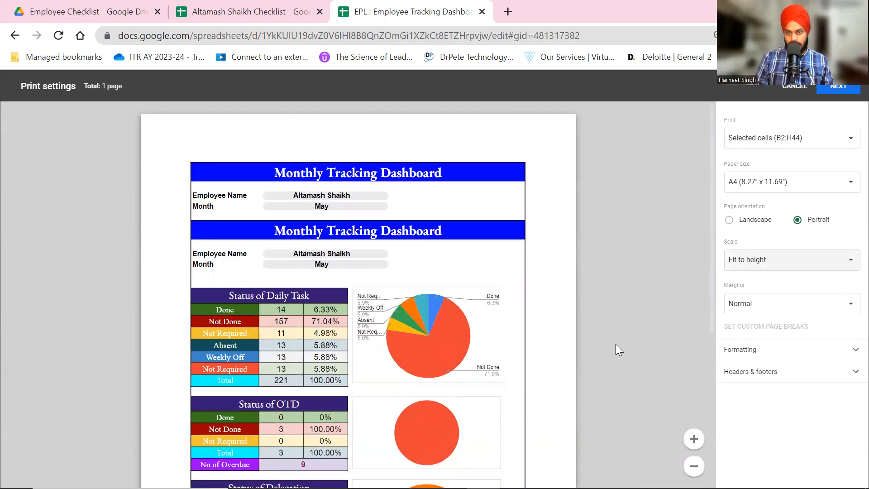
{"action": "scroll", "coordinate": [616, 350], "scroll_direction": "down", "scroll_amount": 6}
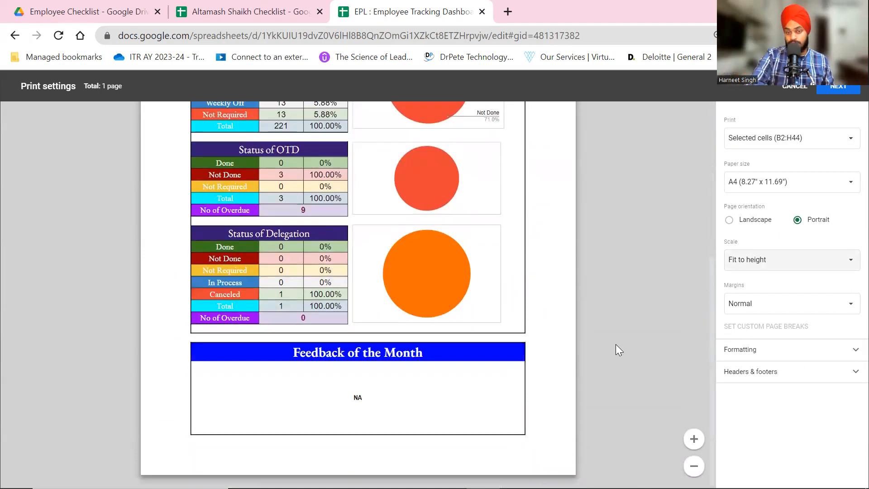
{"action": "scroll", "coordinate": [616, 344], "scroll_direction": "up", "scroll_amount": 3}
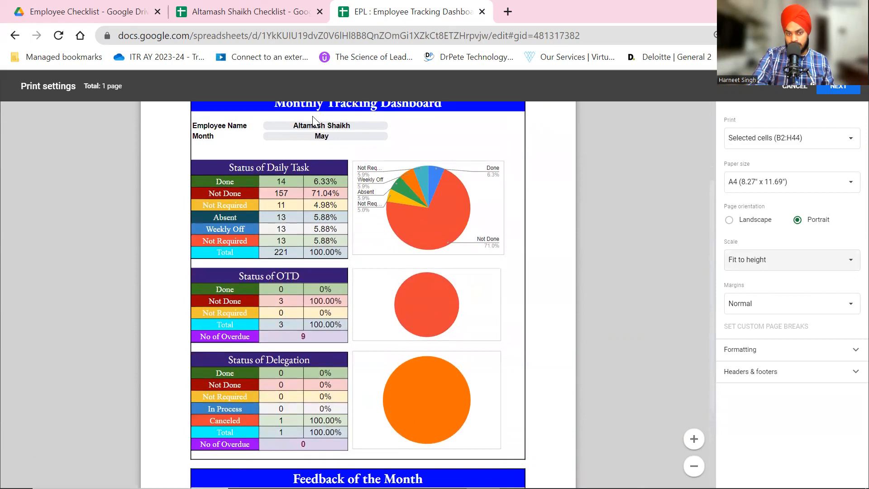
{"action": "scroll", "coordinate": [322, 217], "scroll_direction": "down", "scroll_amount": 3}
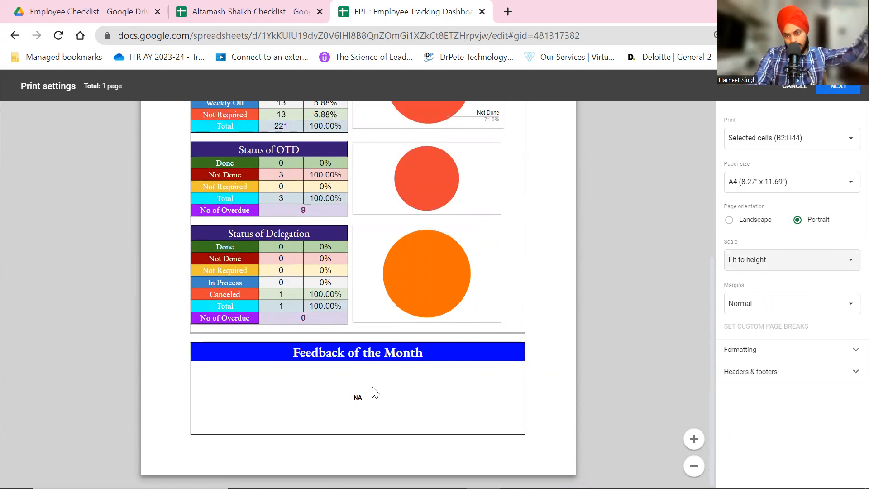
{"action": "scroll", "coordinate": [442, 263], "scroll_direction": "up", "scroll_amount": 5}
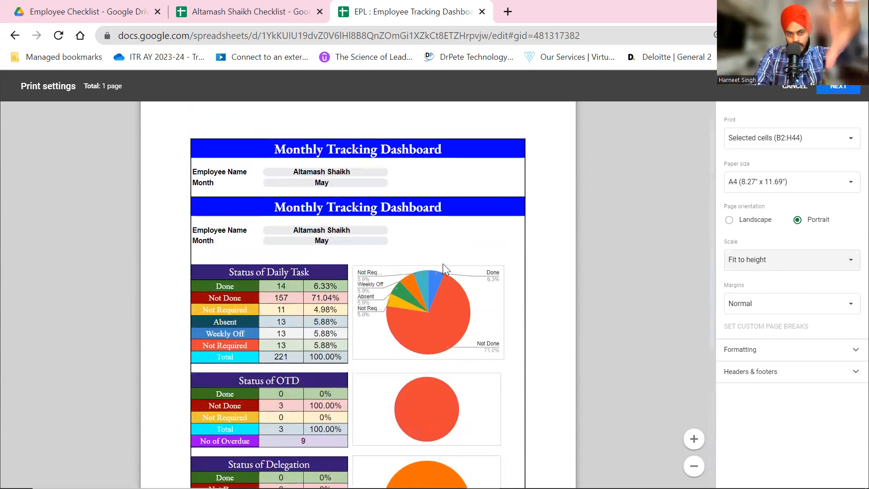
{"action": "scroll", "coordinate": [443, 263], "scroll_direction": "down", "scroll_amount": 5}
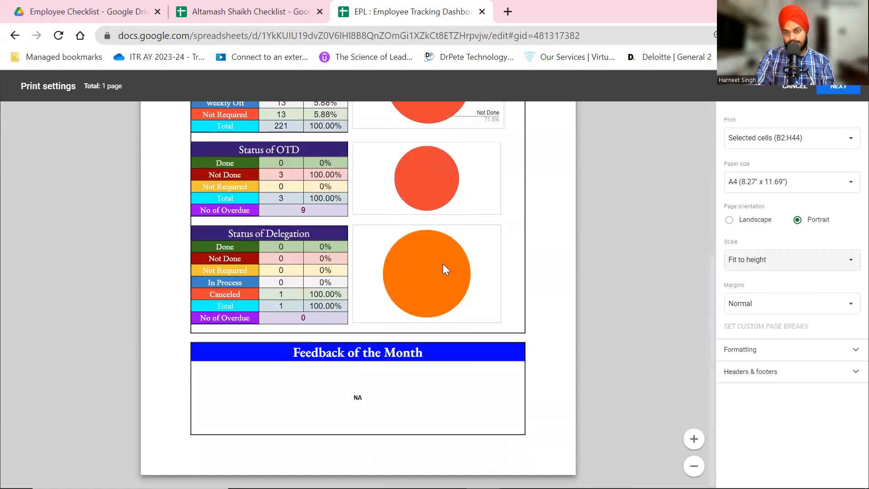
Step: Leave the print settings without printing and reload the Employee Tracking Dashboard spreadsheet at its Summary sheet
{"action": "left_click", "coordinate": [304, 10]}
{"action": "left_click", "coordinate": [385, 9]}
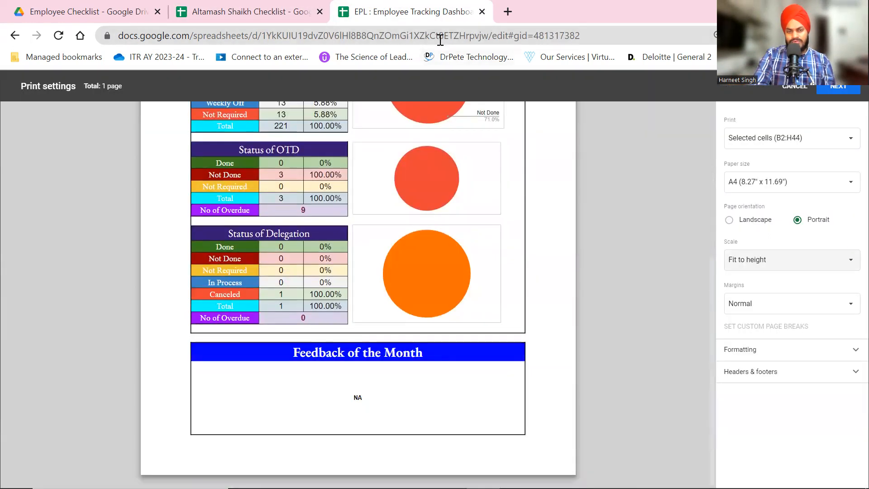
{"action": "left_click", "coordinate": [14, 36]}
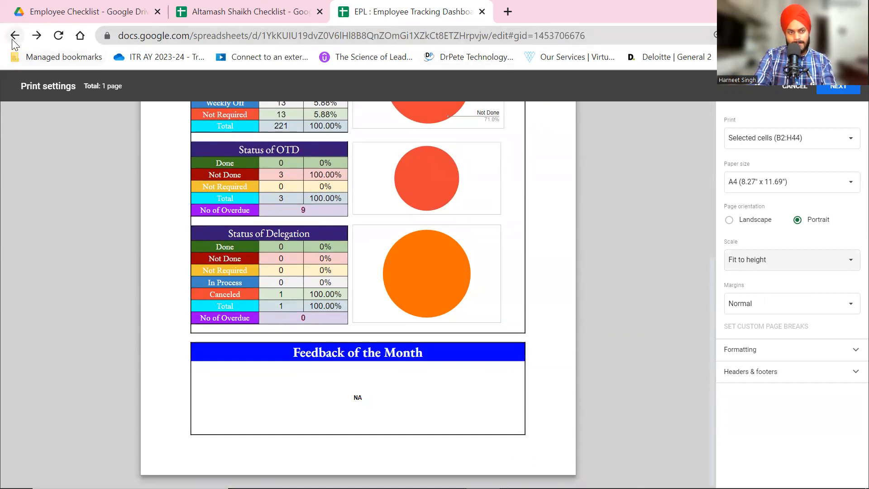
{"action": "left_click", "coordinate": [13, 38]}
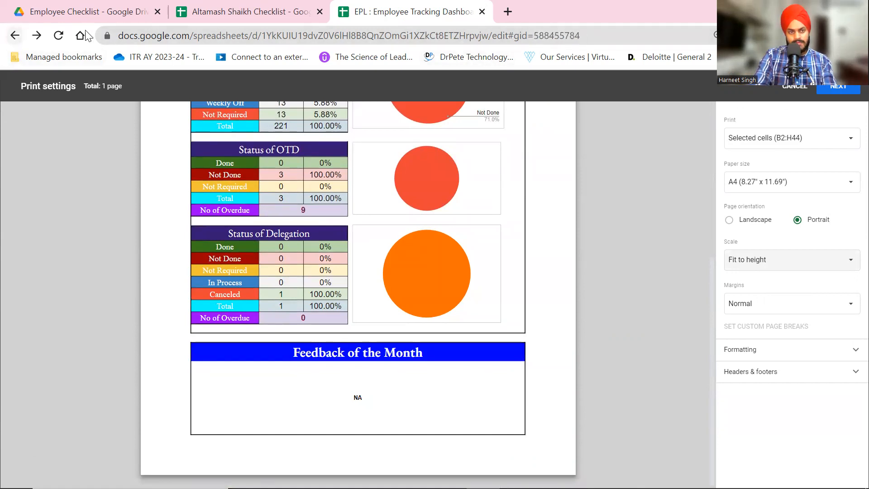
{"action": "left_click", "coordinate": [177, 40]}
{"action": "key", "text": "Return"}
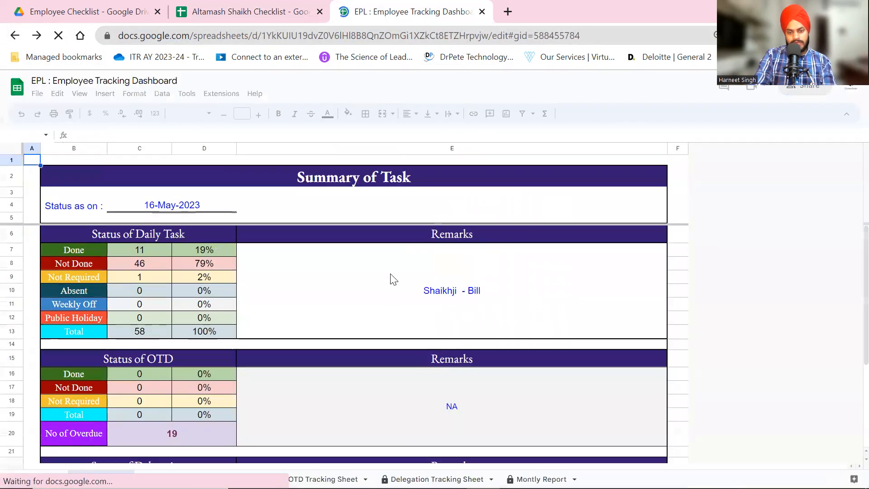
Step: Look over the Detailed Daily Tracking Sheet and examine the daily task, OTD and delegation status tables on the Summary sheet
{"action": "scroll", "coordinate": [393, 280], "scroll_direction": "down", "scroll_amount": 4}
{"action": "scroll", "coordinate": [390, 274], "scroll_direction": "up", "scroll_amount": 5}
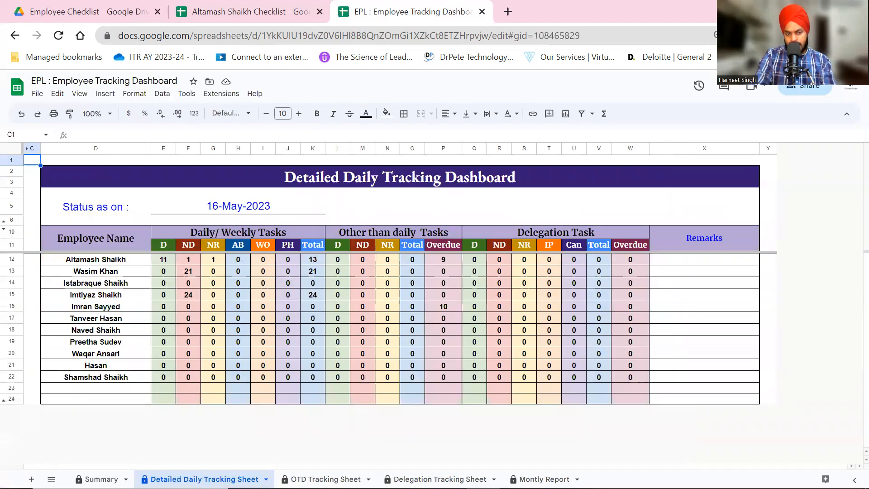
{"action": "left_click", "coordinate": [100, 479]}
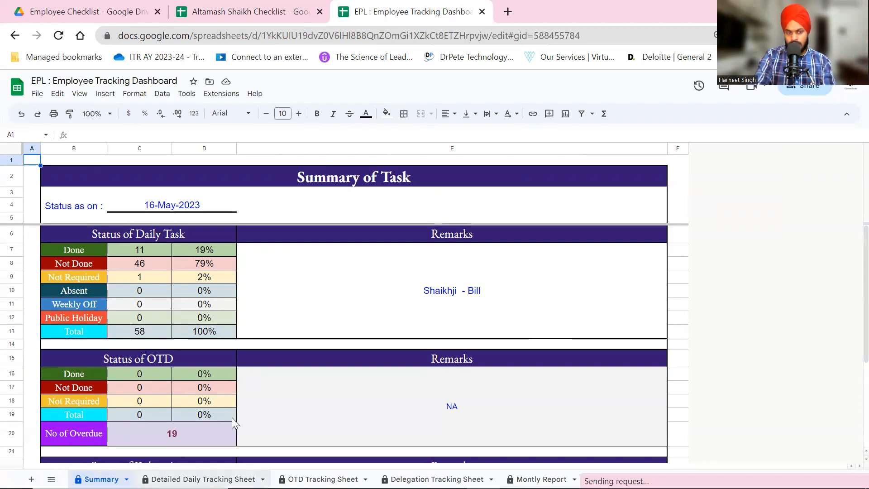
{"action": "scroll", "coordinate": [232, 417], "scroll_direction": "down", "scroll_amount": 3}
{"action": "scroll", "coordinate": [295, 324], "scroll_direction": "up", "scroll_amount": 3}
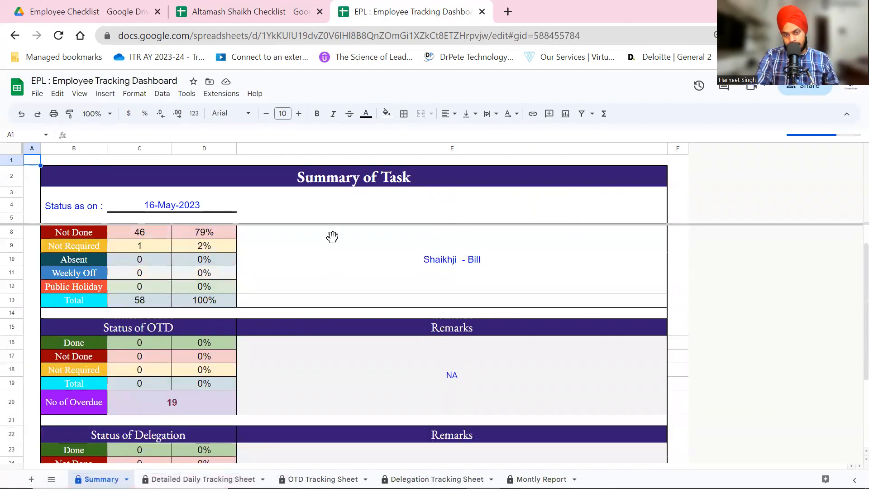
{"action": "scroll", "coordinate": [427, 299], "scroll_direction": "down", "scroll_amount": 2}
{"action": "scroll", "coordinate": [412, 360], "scroll_direction": "up", "scroll_amount": 2}
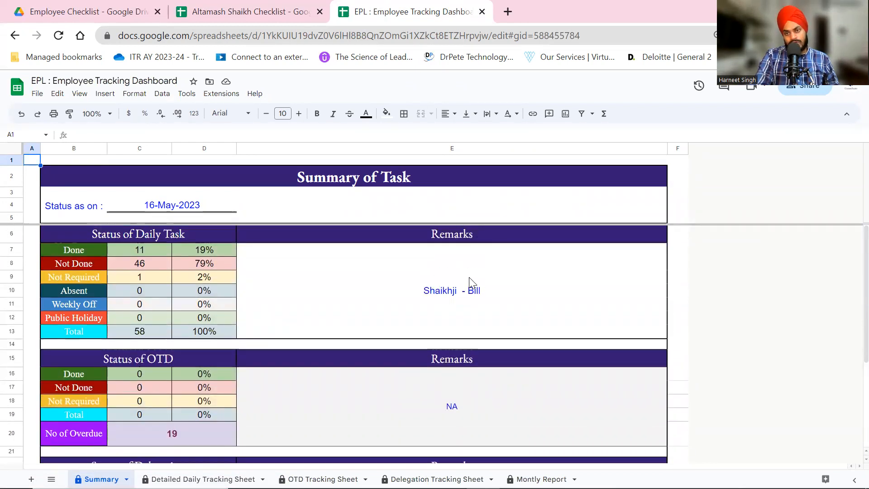
{"action": "scroll", "coordinate": [463, 319], "scroll_direction": "down", "scroll_amount": 3}
{"action": "scroll", "coordinate": [463, 319], "scroll_direction": "up", "scroll_amount": 3}
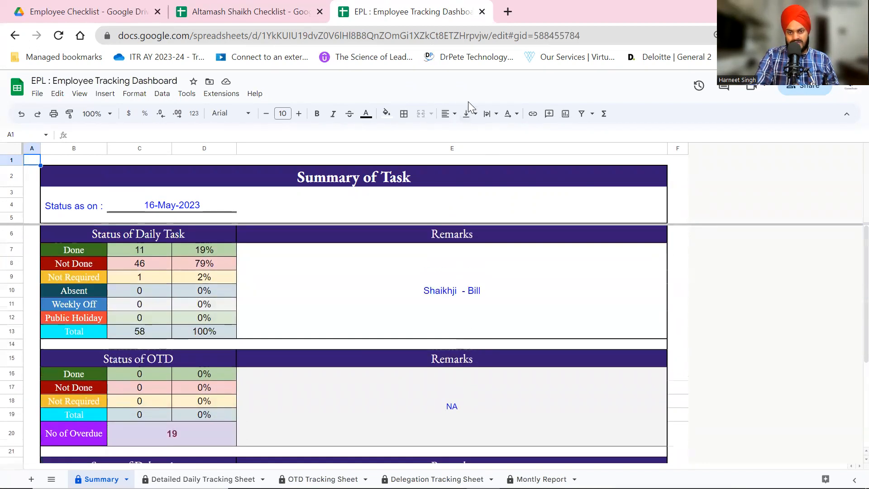